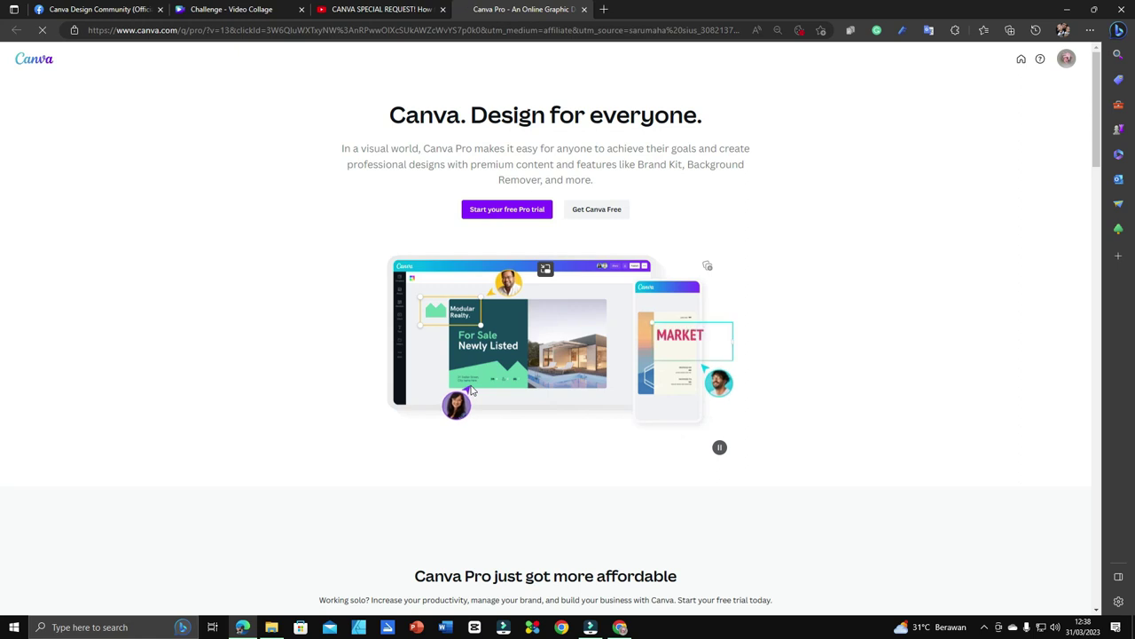
Step: Look through the Canva Pro offer page and close it
{"action": "scroll", "coordinate": [470, 391], "scroll_direction": "down", "scroll_amount": 1}
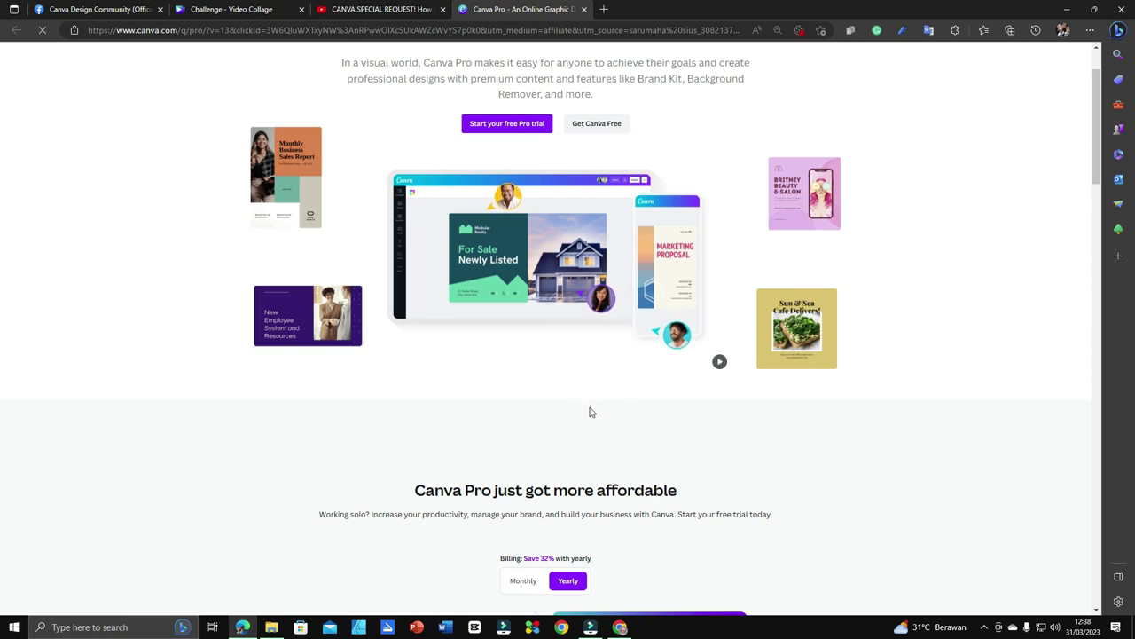
{"action": "scroll", "coordinate": [592, 411], "scroll_direction": "up", "scroll_amount": 1}
{"action": "scroll", "coordinate": [592, 411], "scroll_direction": "down", "scroll_amount": 6}
{"action": "scroll", "coordinate": [592, 411], "scroll_direction": "up", "scroll_amount": 5}
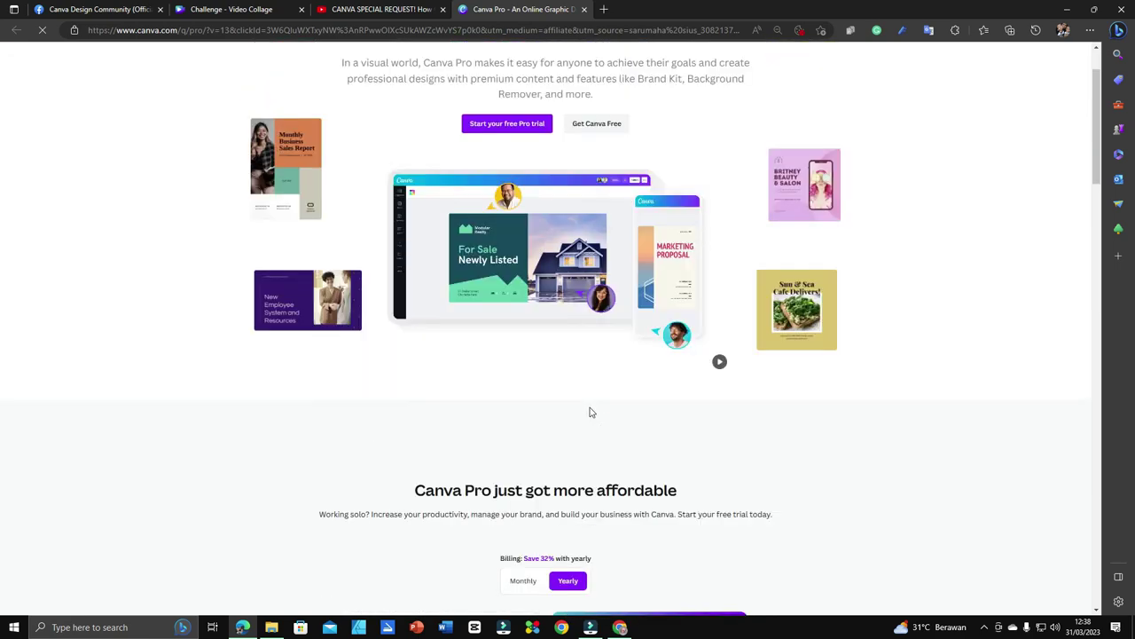
{"action": "scroll", "coordinate": [591, 411], "scroll_direction": "up", "scroll_amount": 1}
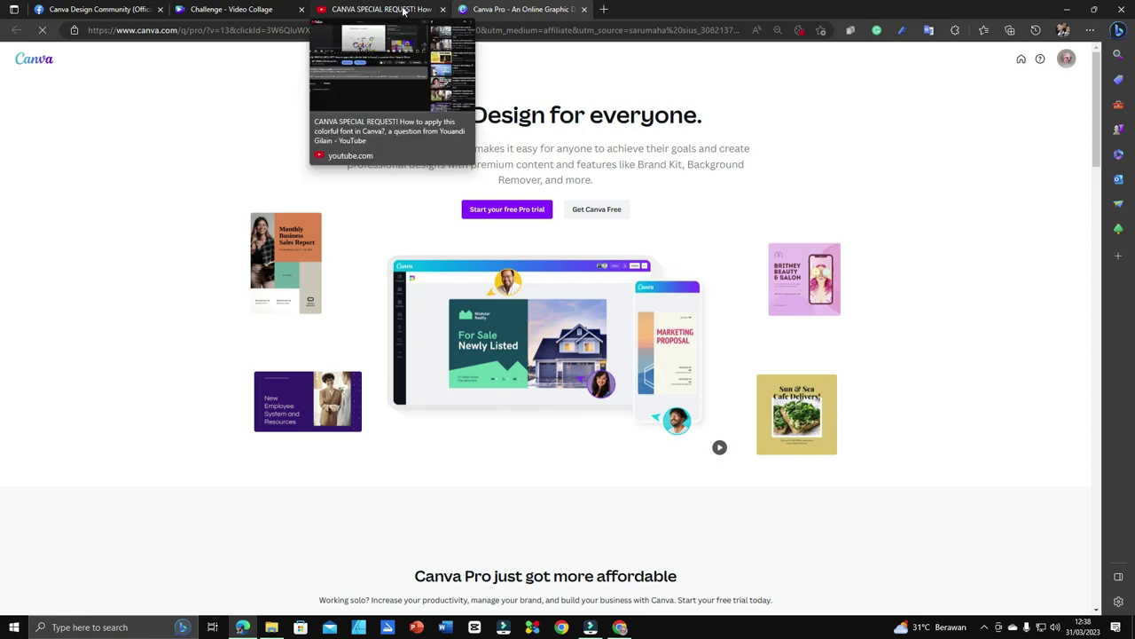
{"action": "left_click", "coordinate": [585, 10]}
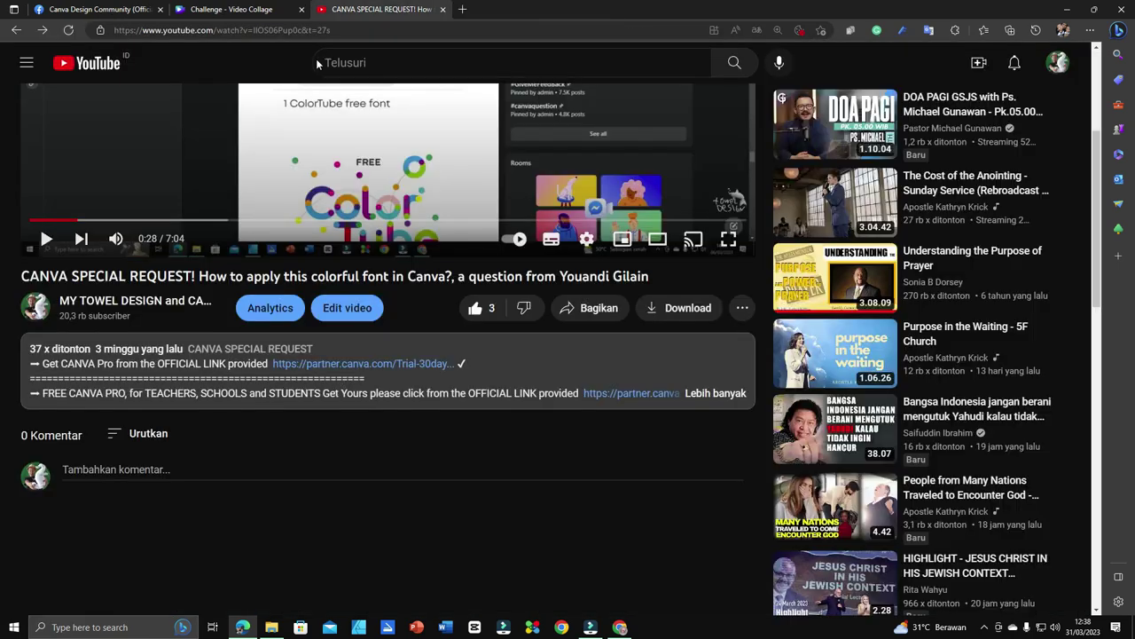
Step: View the Challenge design's first page and compare it with the distorted-text reference post in the Canva Design Community group
{"action": "left_click", "coordinate": [252, 10]}
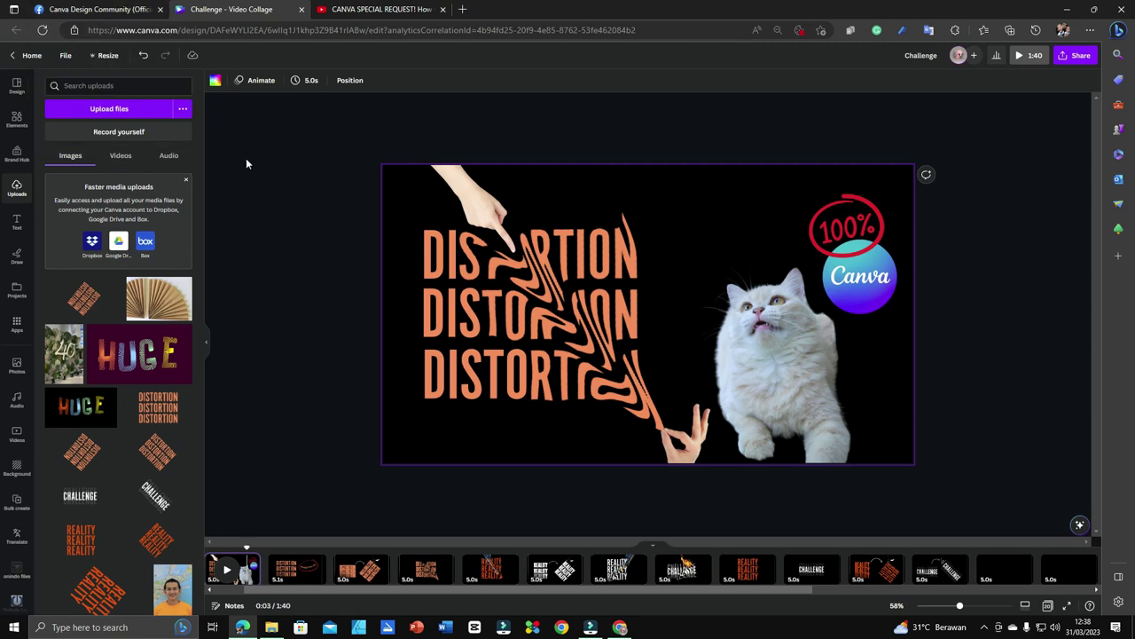
{"action": "scroll", "coordinate": [439, 248], "scroll_direction": "up", "scroll_amount": 2, "text": "ctrl"}
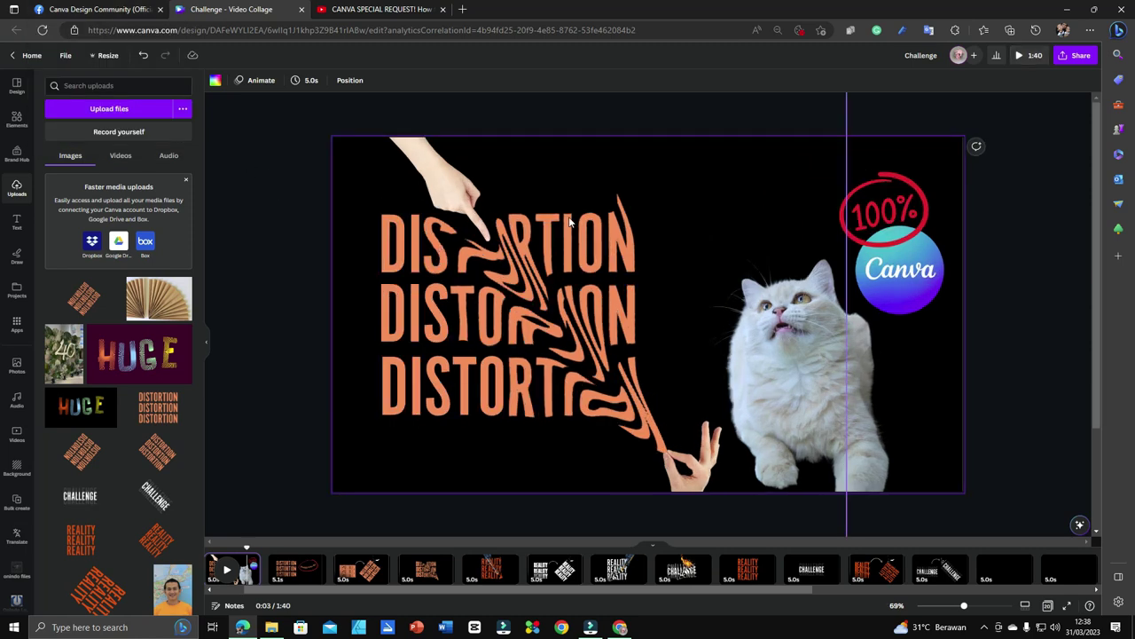
{"action": "left_click", "coordinate": [1034, 259]}
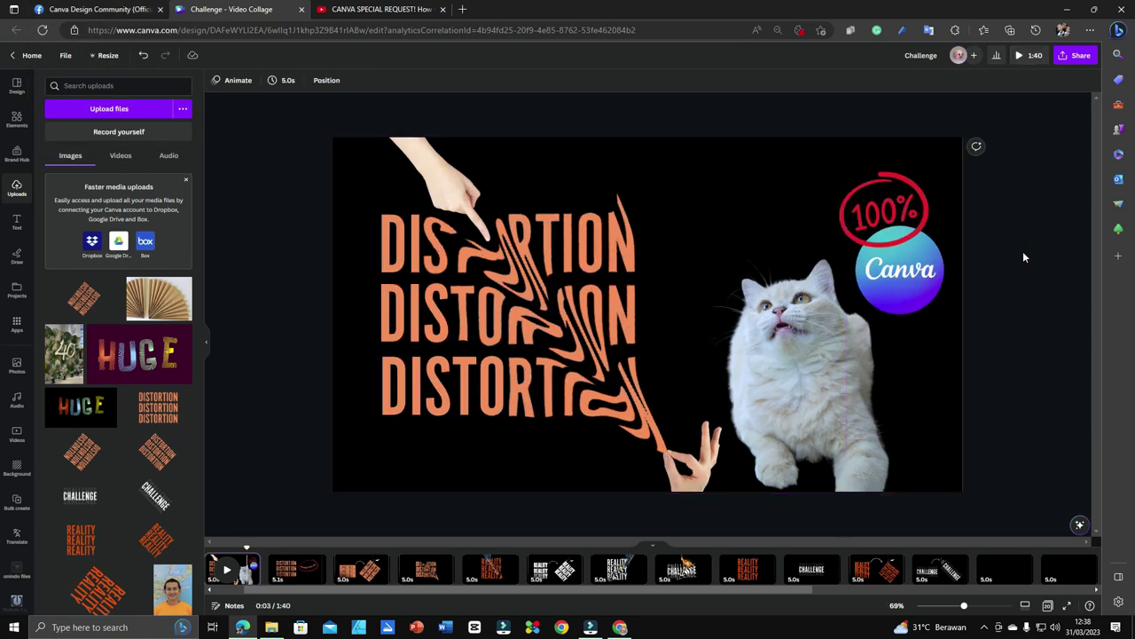
{"action": "left_click", "coordinate": [84, 11]}
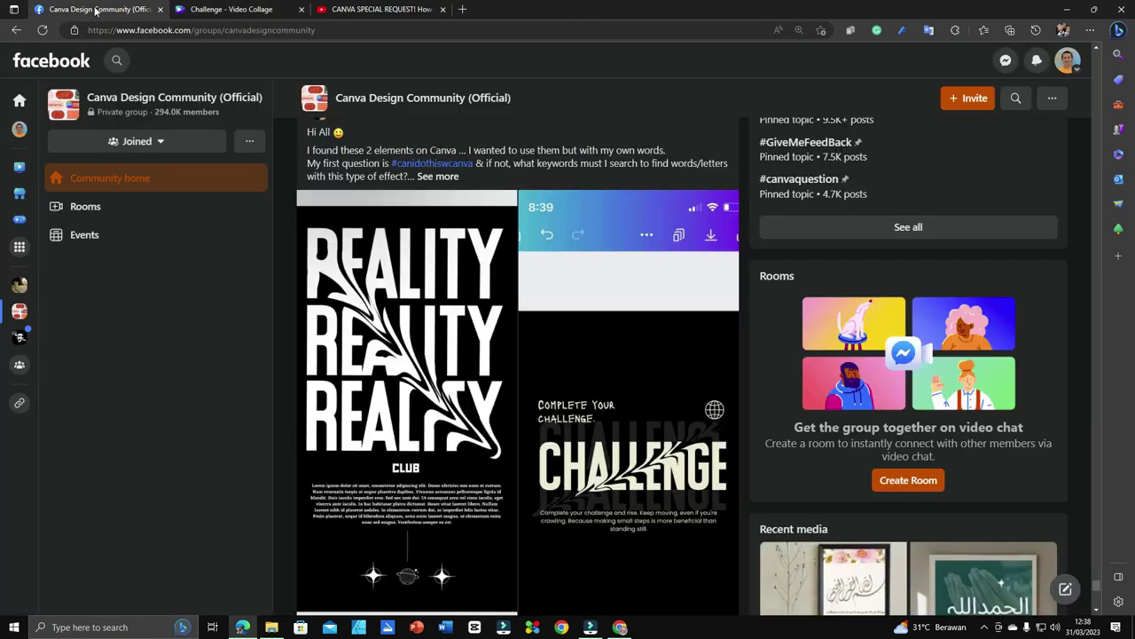
{"action": "left_click", "coordinate": [259, 11]}
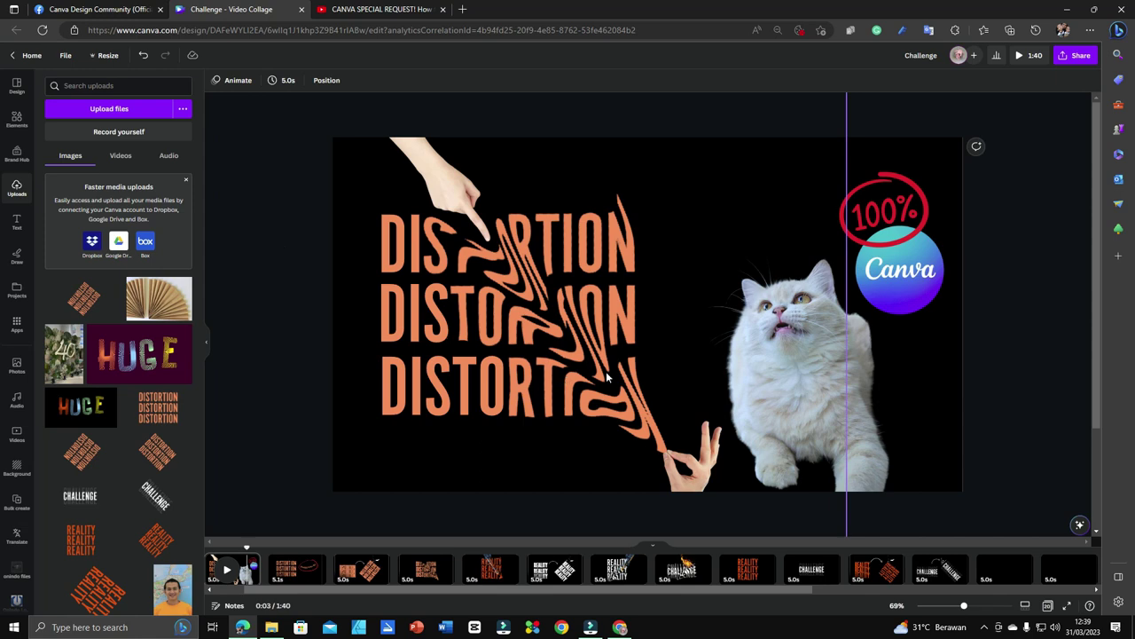
{"action": "left_click", "coordinate": [999, 307]}
Step: Open page 2 and check the font used for the three-line DISTORTION text block
{"action": "left_click", "coordinate": [300, 581]}
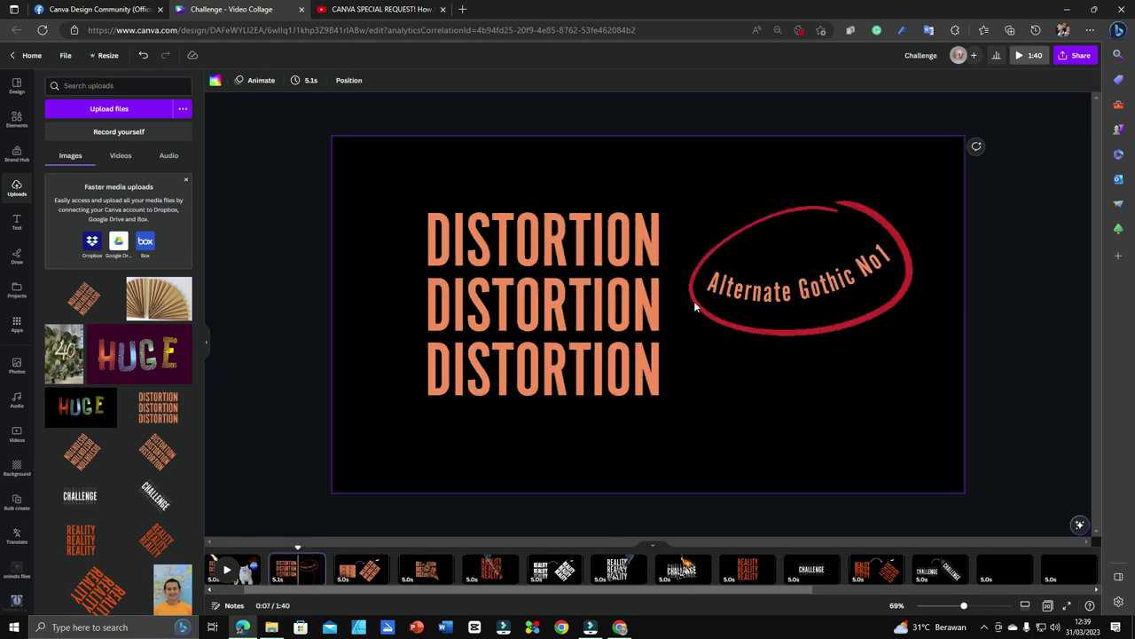
{"action": "left_click", "coordinate": [573, 281]}
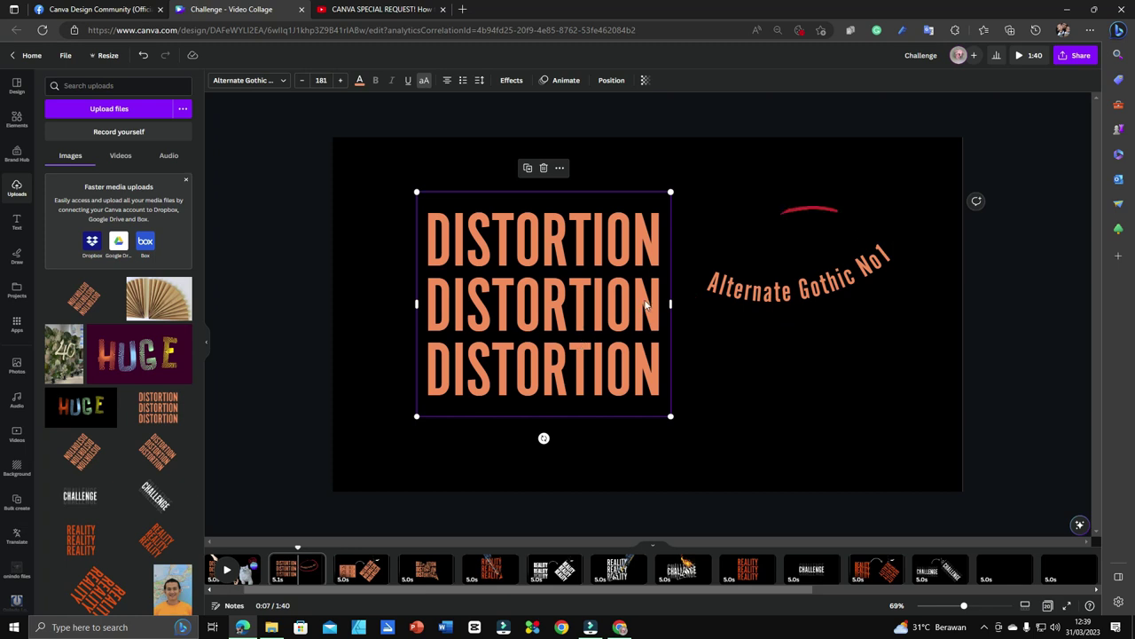
{"action": "left_click", "coordinate": [530, 301]}
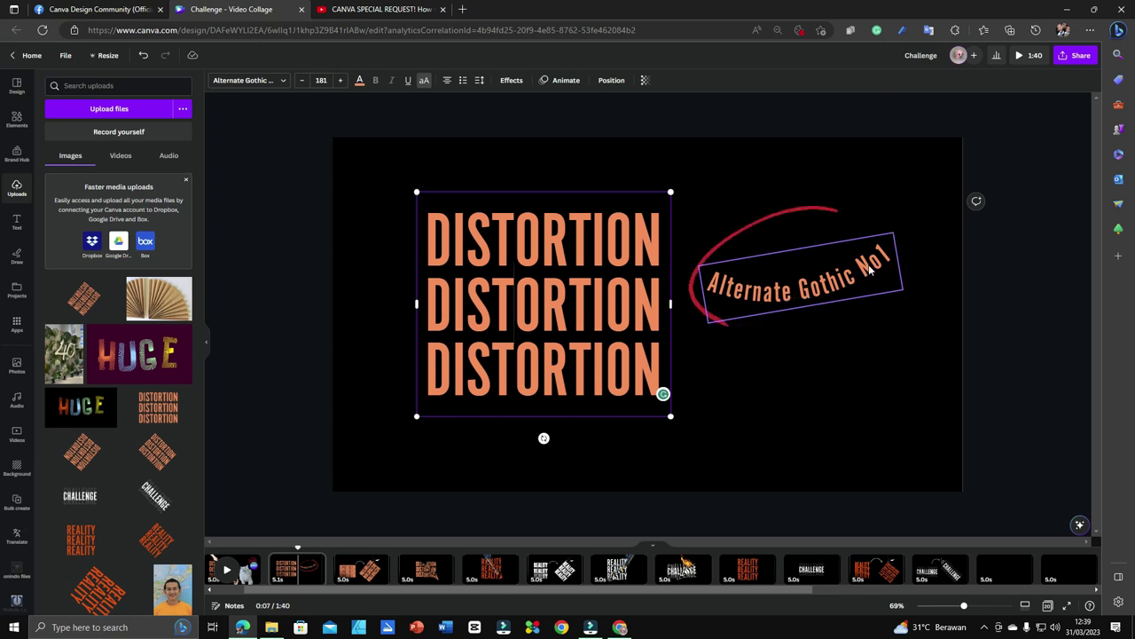
{"action": "left_click", "coordinate": [249, 81]}
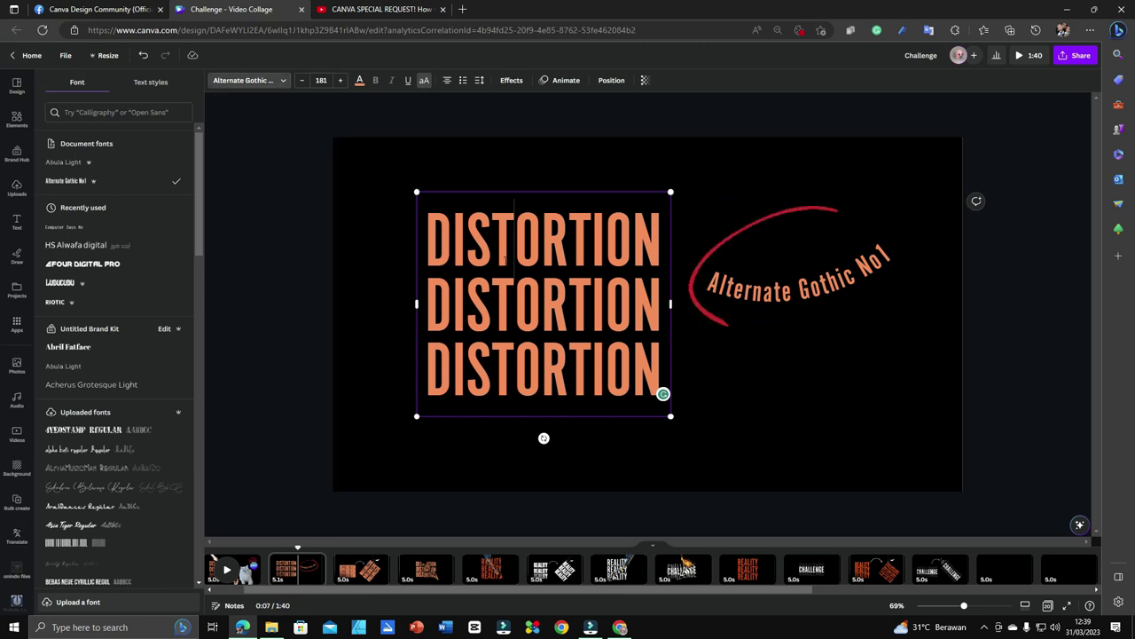
{"action": "left_click", "coordinate": [302, 283]}
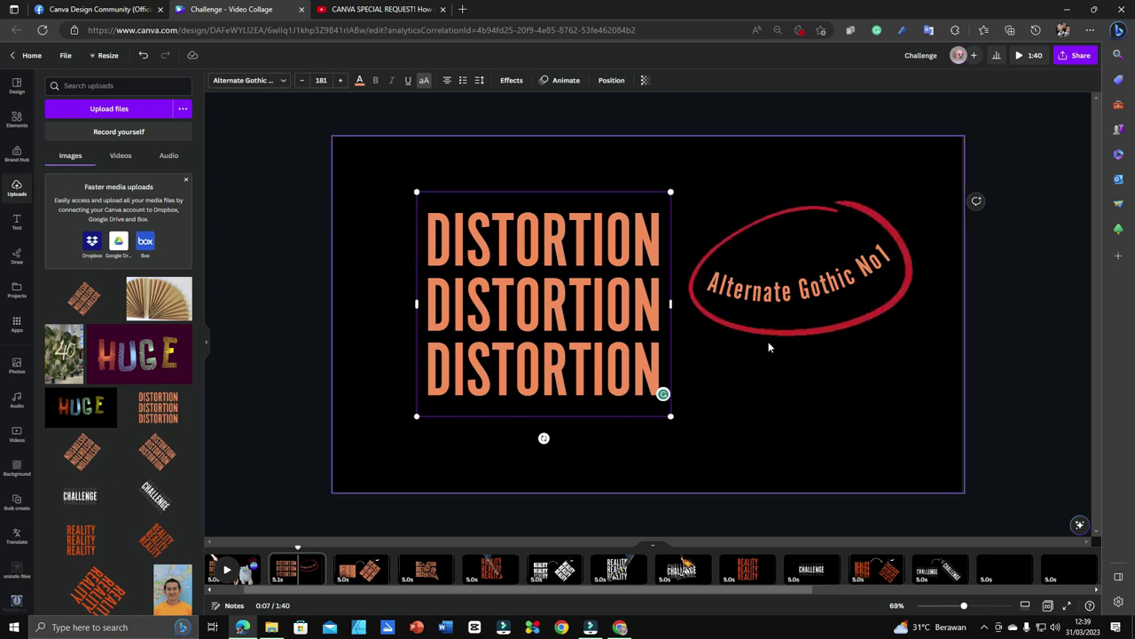
Step: Open page 3 and examine the upright and rotated DISTORTION text blocks
{"action": "left_click", "coordinate": [357, 572]}
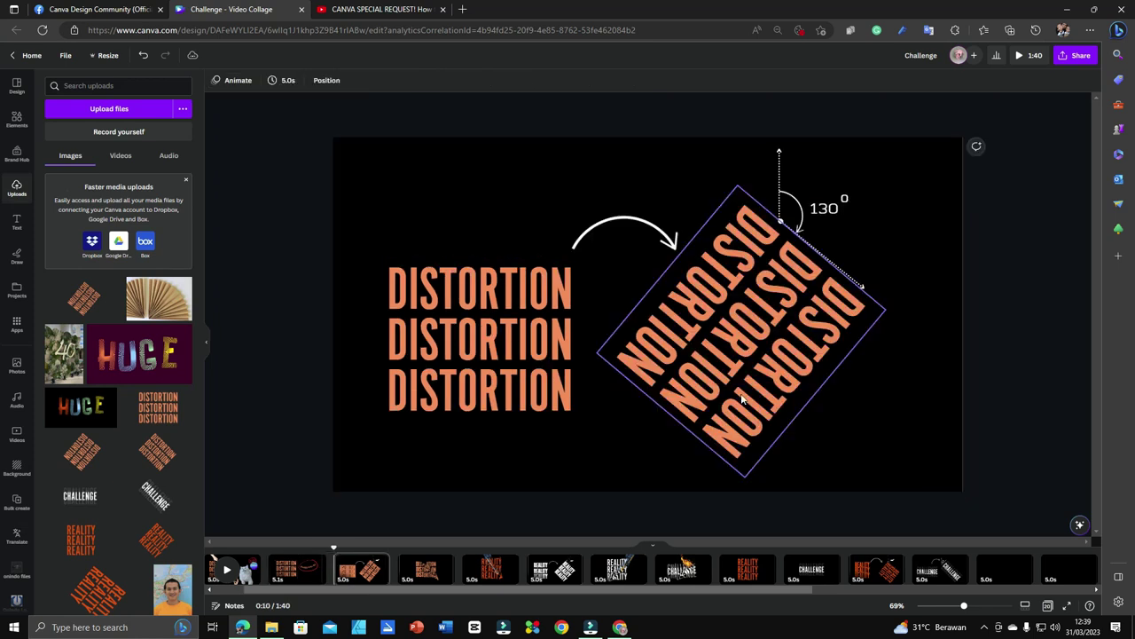
{"action": "left_click", "coordinate": [355, 576]}
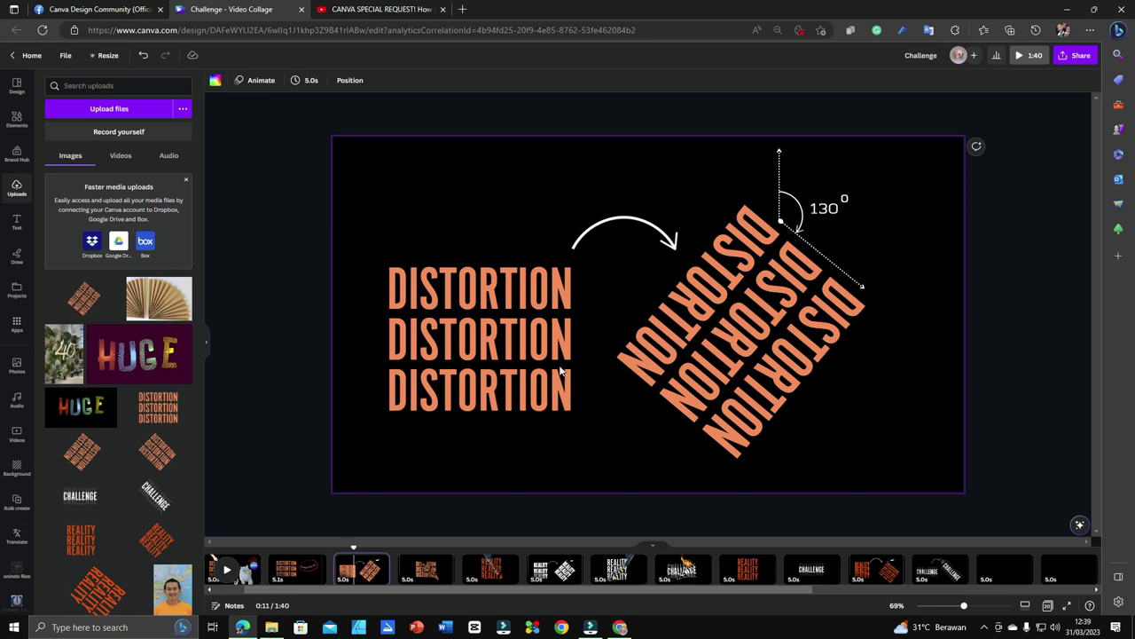
{"action": "left_click", "coordinate": [498, 360]}
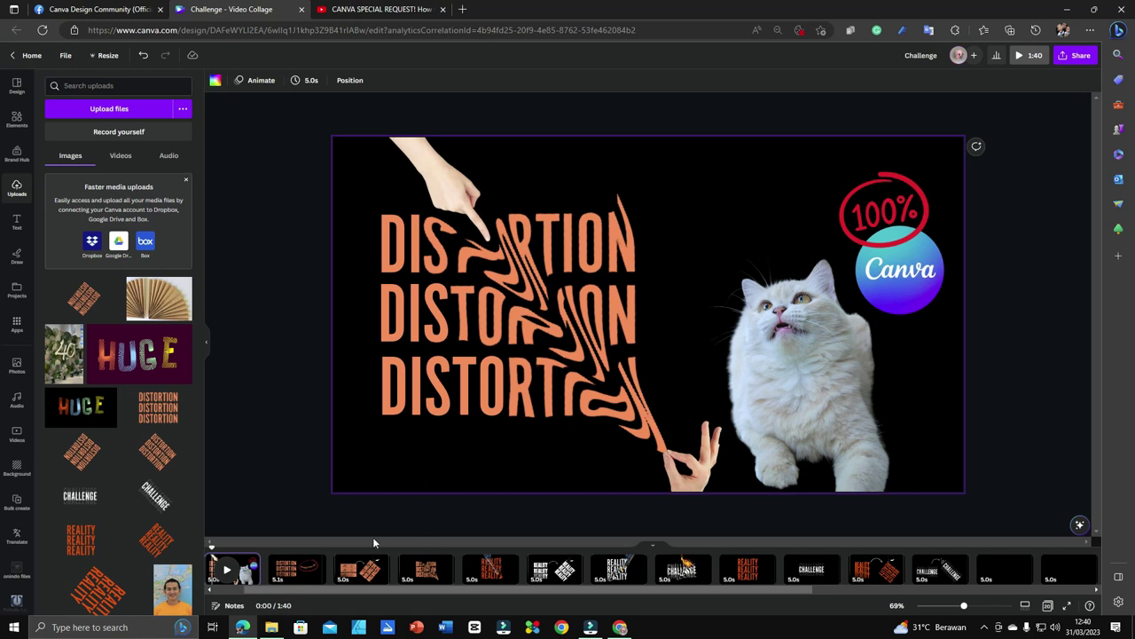
Step: Rotate the upright DISTORTION text block on page 3 to about 130° to match the tilted copy
{"action": "left_click", "coordinate": [359, 569]}
{"action": "left_click", "coordinate": [674, 381]}
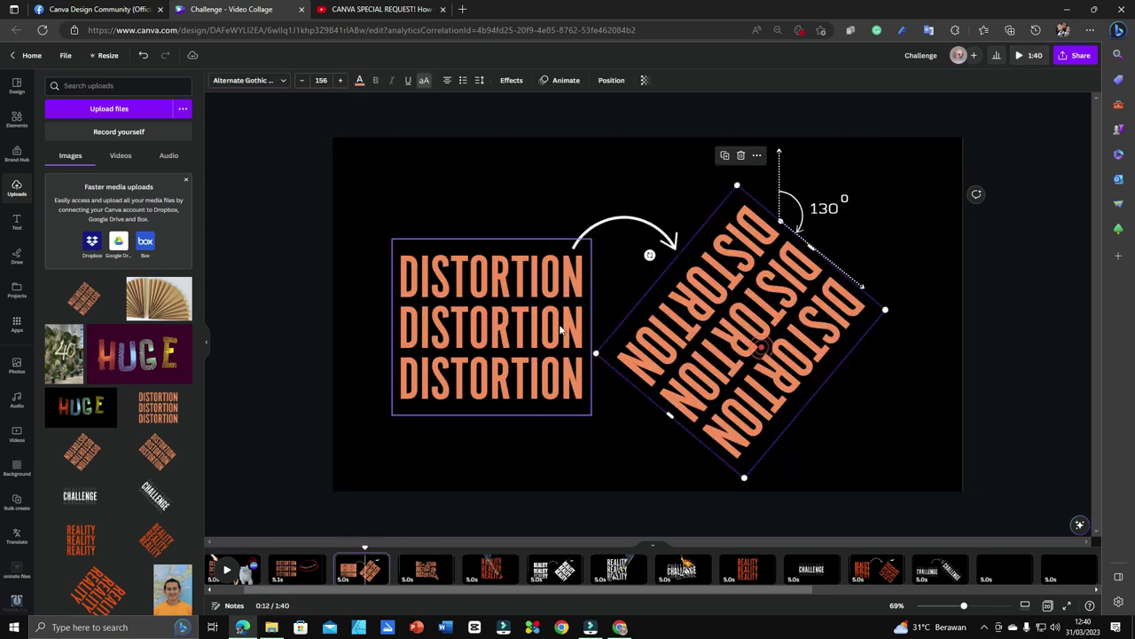
{"action": "left_click", "coordinate": [479, 328]}
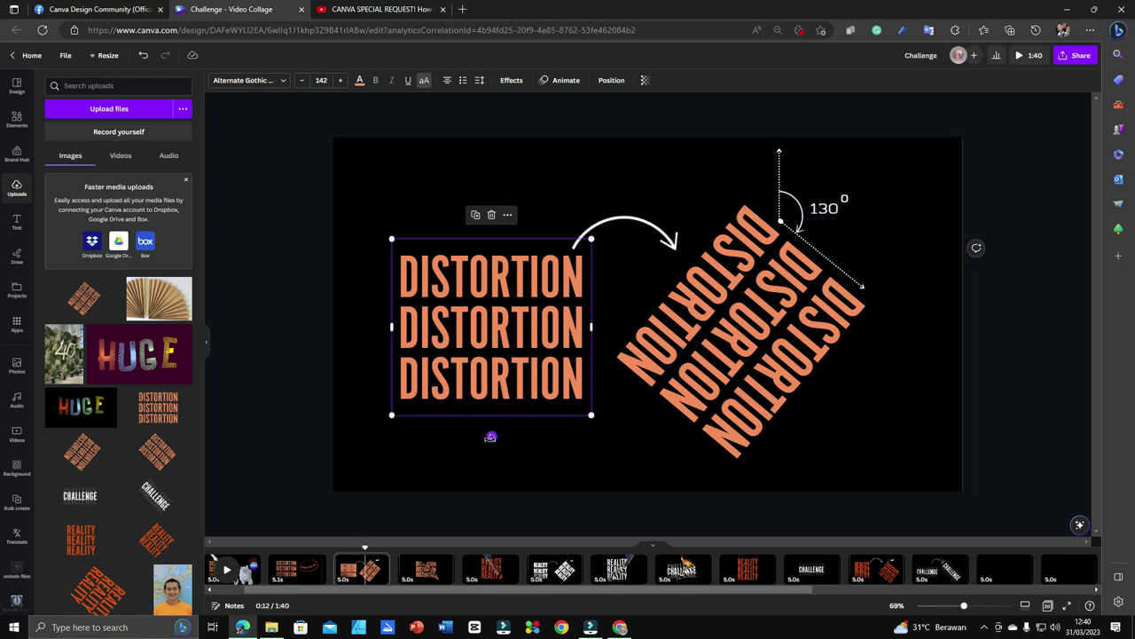
{"action": "left_click_drag", "start_coordinate": [491, 436], "coordinate": [405, 257]}
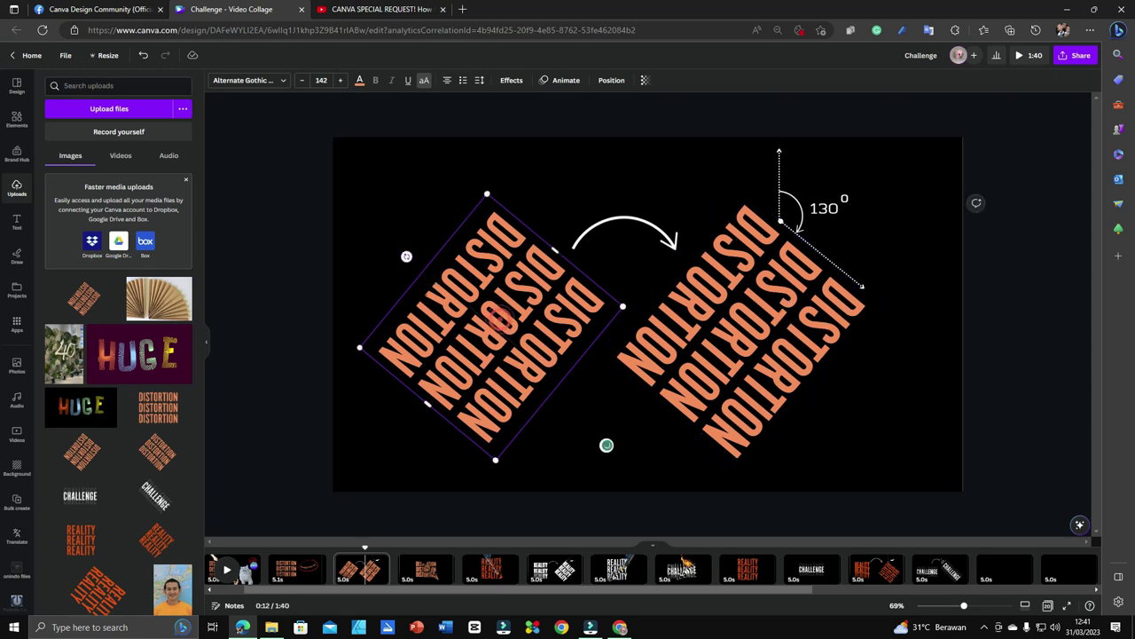
Step: Undo the rotation of the DISTORTION text block on page 3
{"action": "key", "text": "ctrl+z"}
{"action": "key", "text": "ctrl+z"}
{"action": "key", "text": "ctrl+z"}
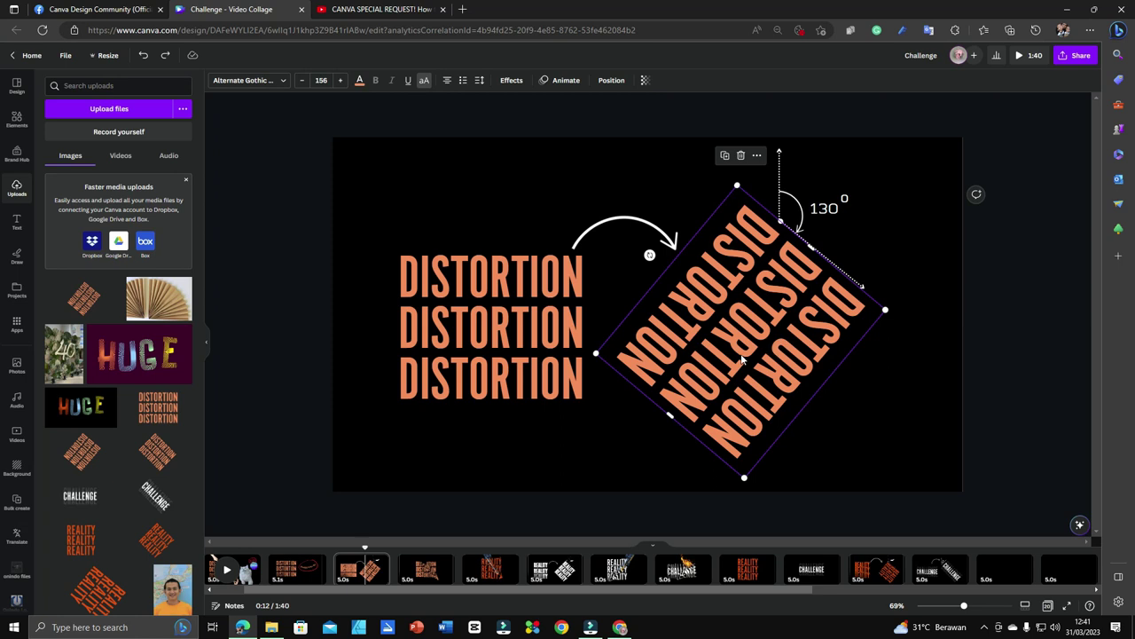
Step: Add a blank page after page 3 and paste the rotated DISTORTION text block onto it
{"action": "left_click", "coordinate": [400, 568]}
{"action": "left_click", "coordinate": [637, 287]}
{"action": "key", "text": "ctrl+v"}
{"action": "left_click", "coordinate": [520, 241]}
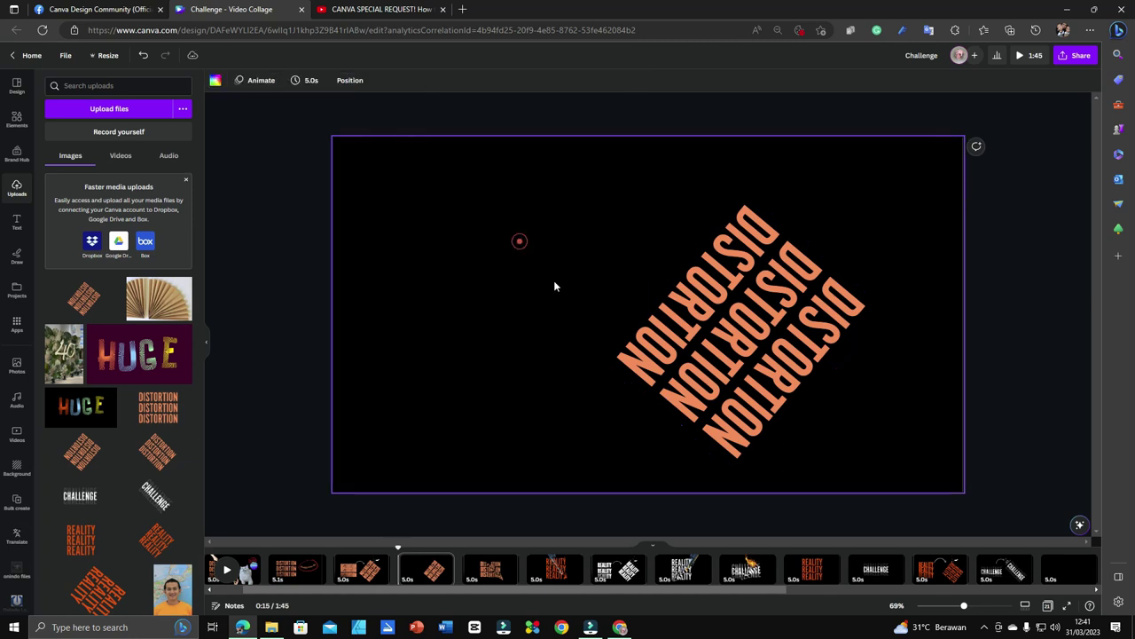
Step: Set the new page's background to the O.P brand blue and move the rotated text block to the page's center
{"action": "left_click", "coordinate": [214, 80]}
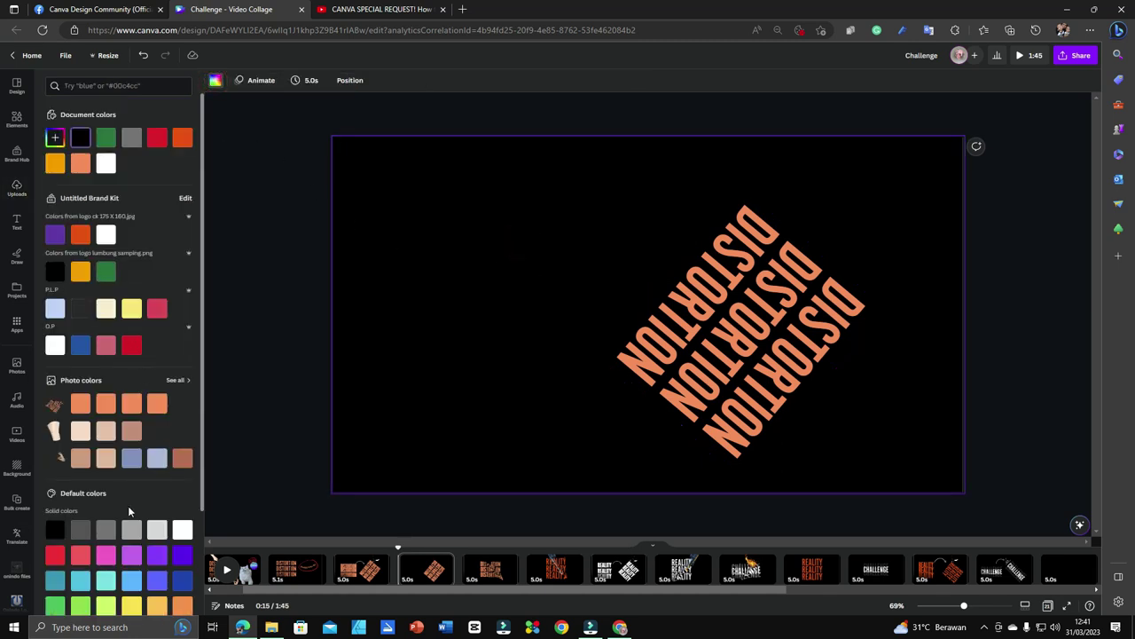
{"action": "left_click", "coordinate": [79, 346]}
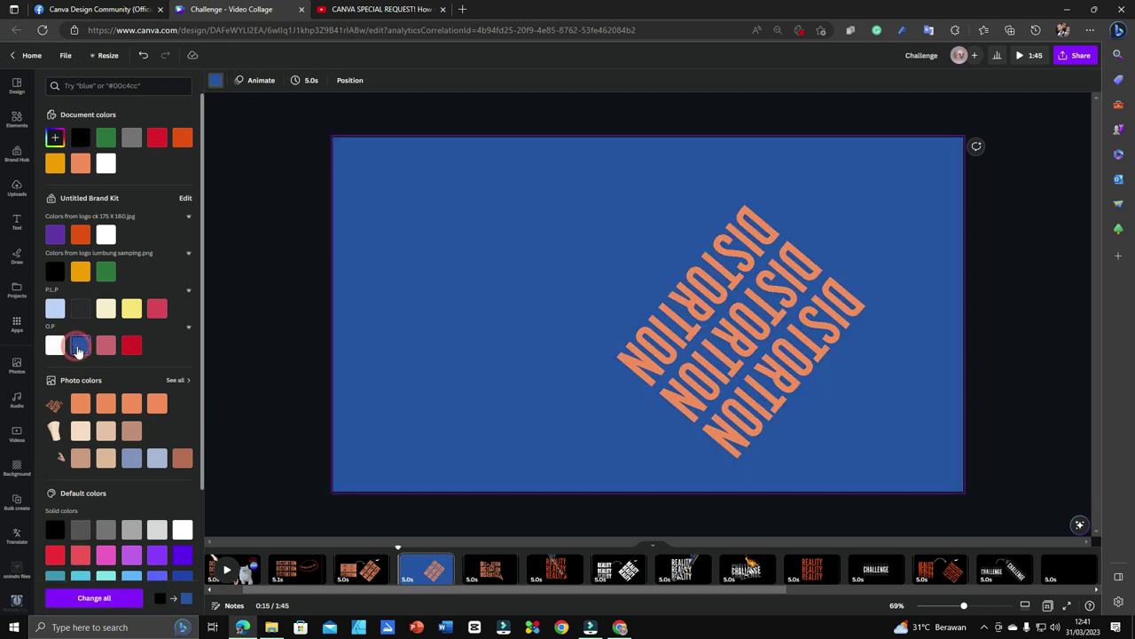
{"action": "left_click_drag", "start_coordinate": [771, 294], "coordinate": [667, 281]}
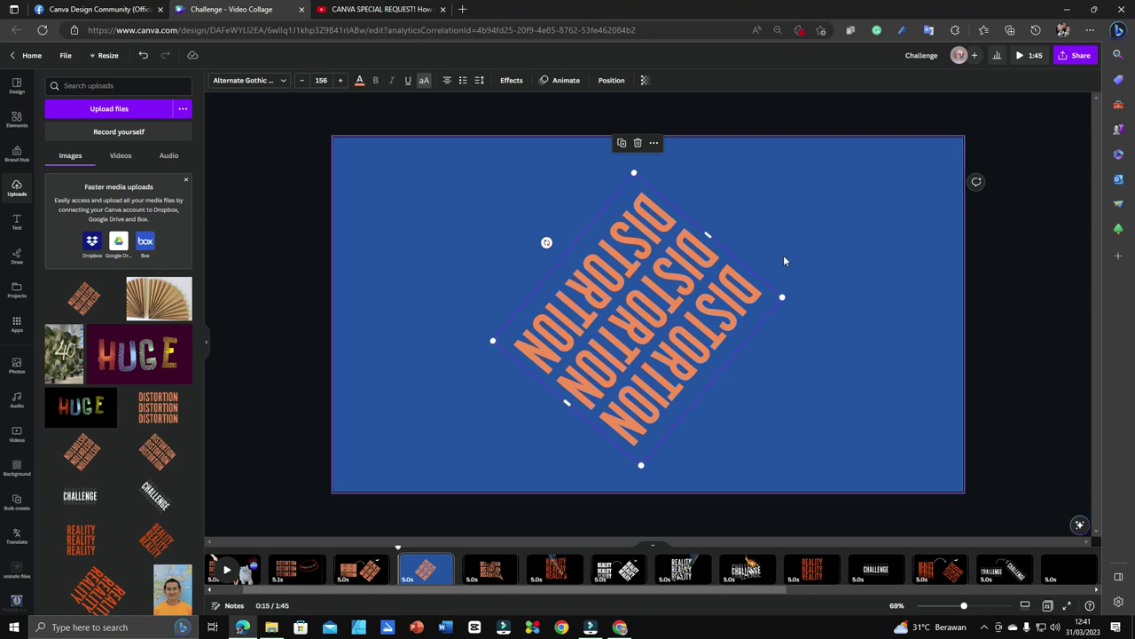
Step: Open the design's download settings and set the file type to PNG
{"action": "left_click", "coordinate": [1084, 56]}
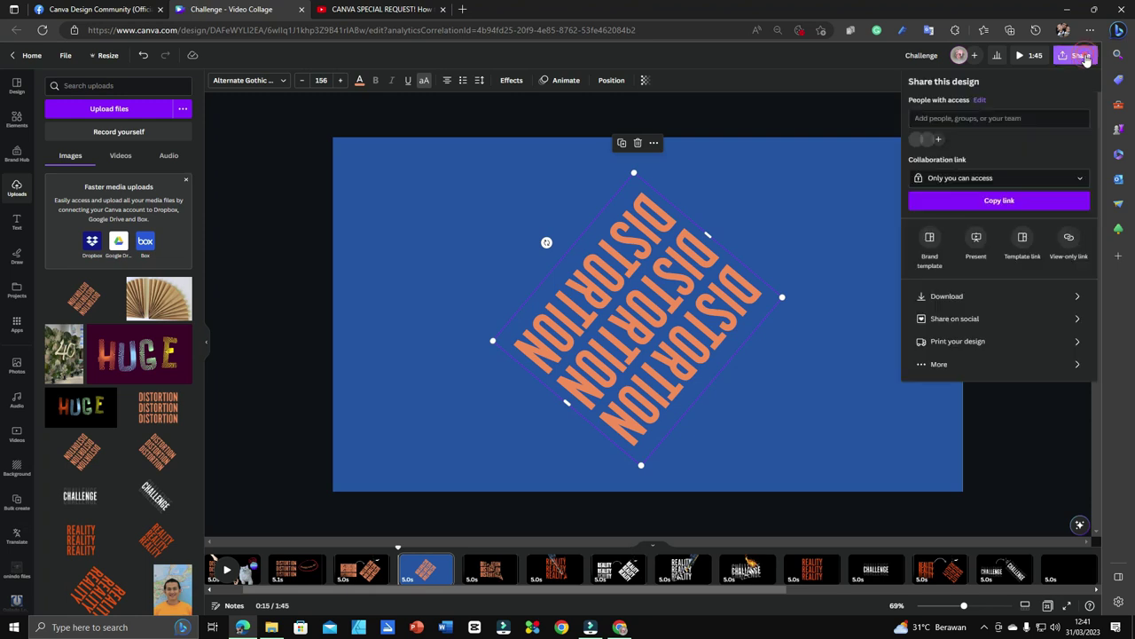
{"action": "left_click", "coordinate": [1029, 298]}
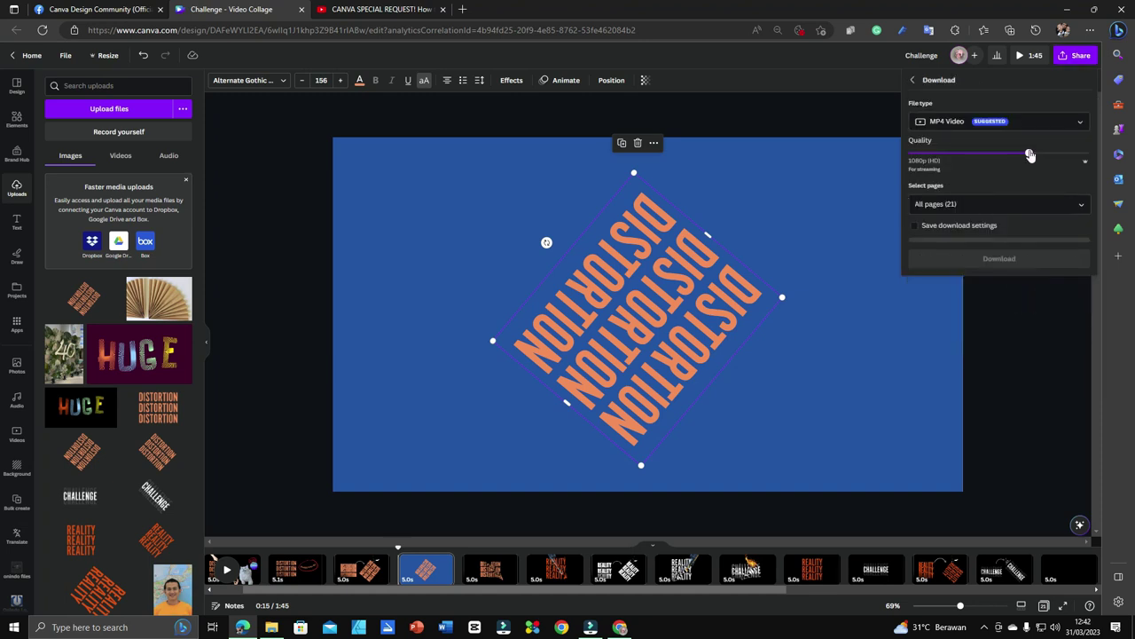
{"action": "left_click", "coordinate": [1081, 123]}
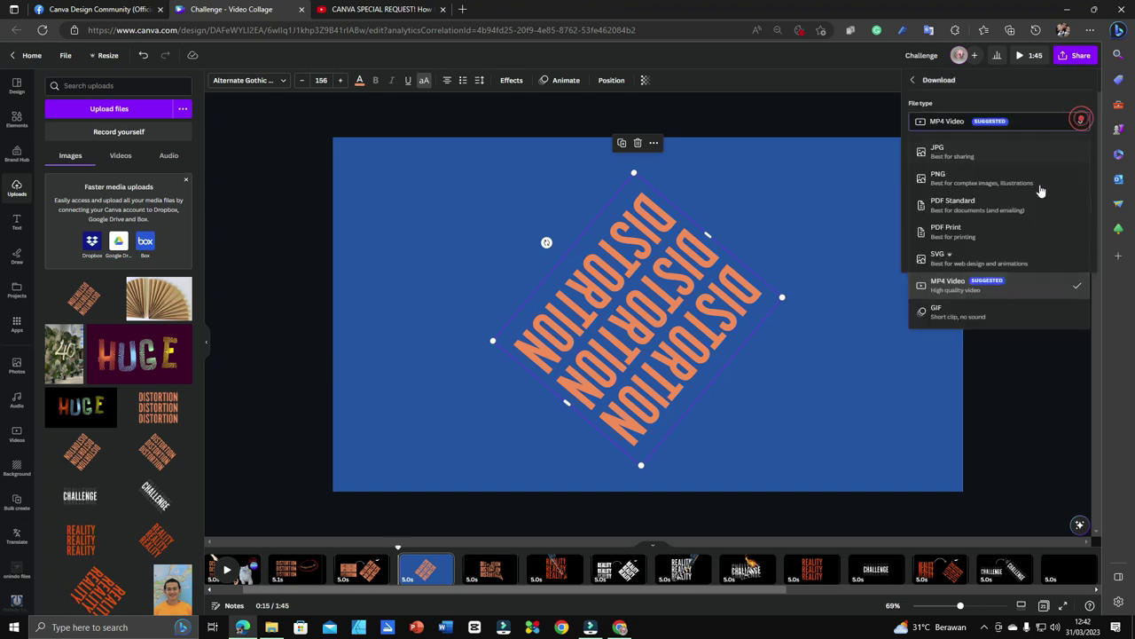
{"action": "left_click", "coordinate": [959, 181]}
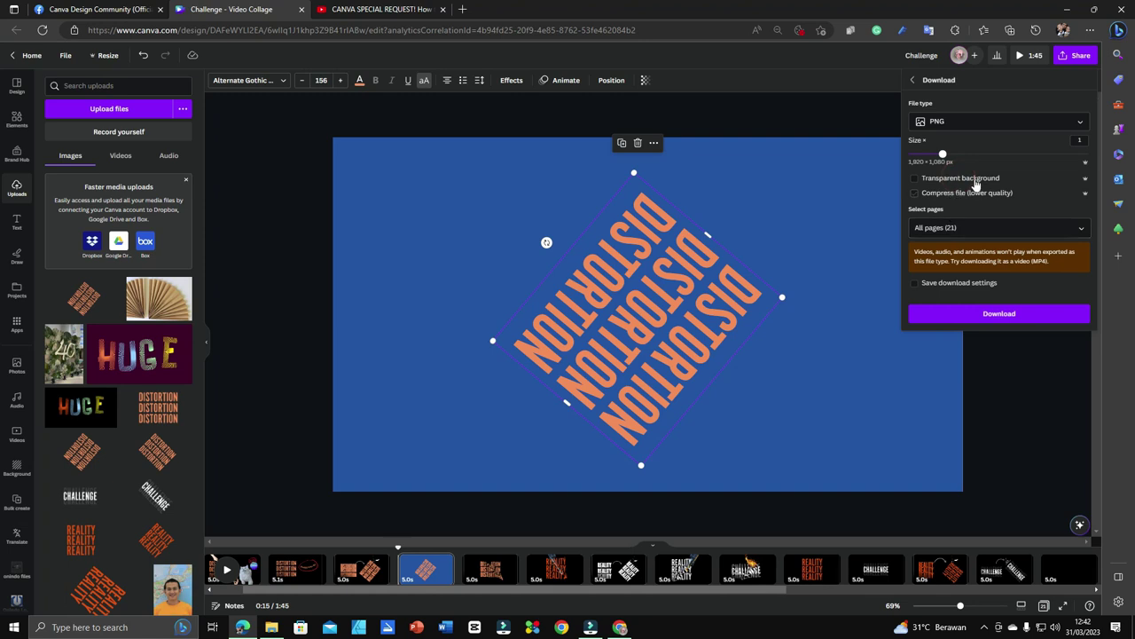
{"action": "left_click", "coordinate": [1075, 124]}
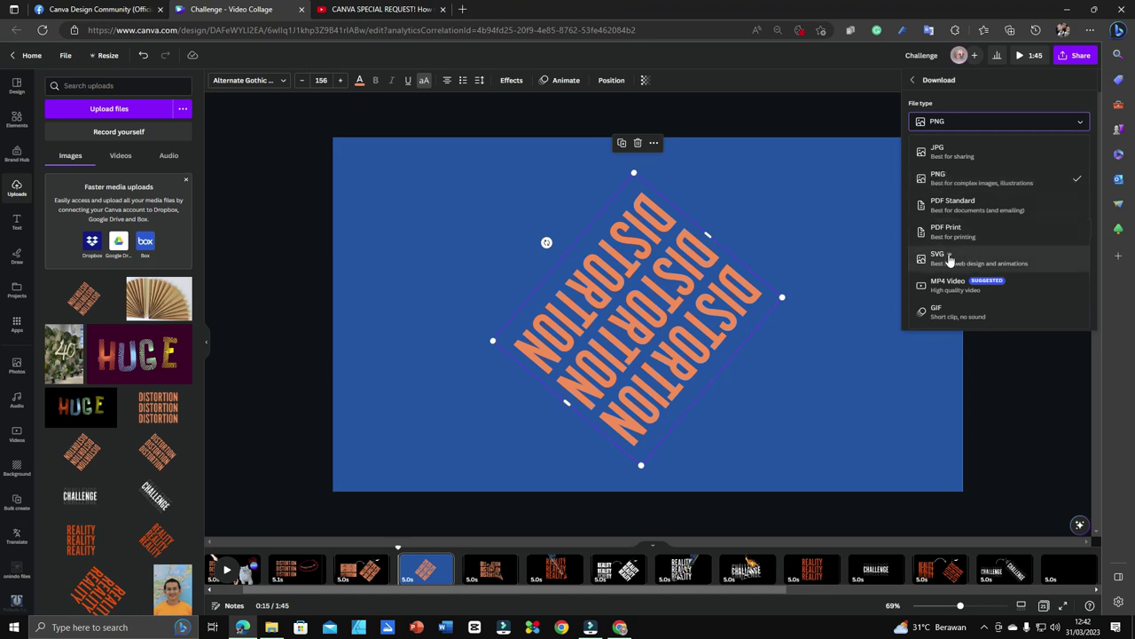
{"action": "left_click", "coordinate": [985, 92]}
Step: Set the PNG export size to 2.375 and enable a transparent background
{"action": "left_click_drag", "start_coordinate": [942, 153], "coordinate": [1042, 201]}
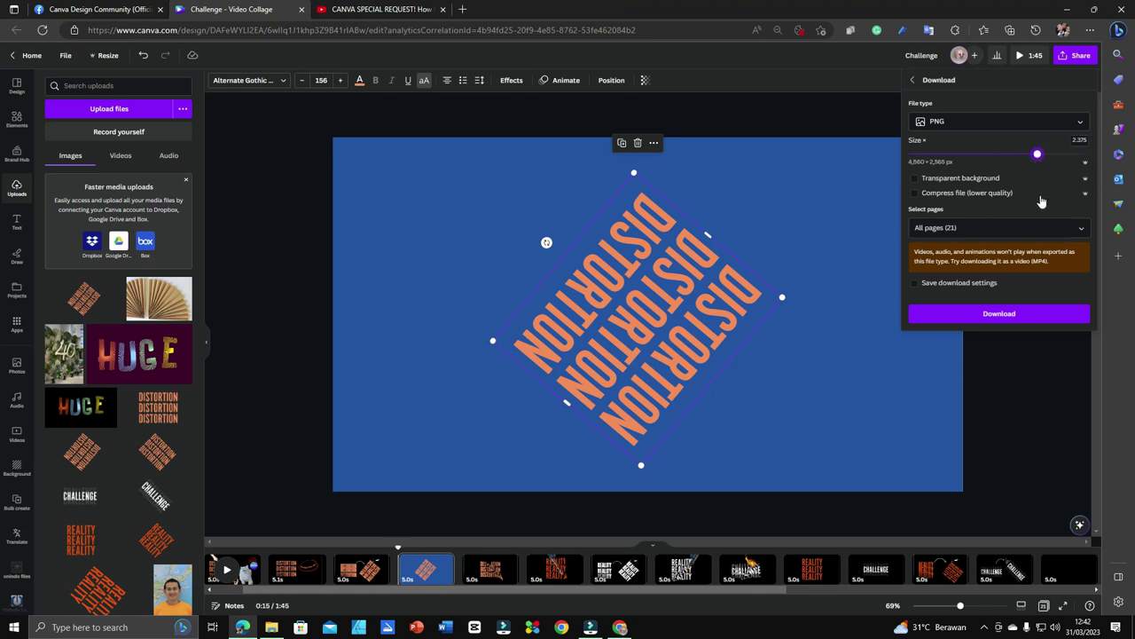
{"action": "left_click", "coordinate": [932, 181]}
{"action": "left_click", "coordinate": [915, 180]}
Step: Limit the download to the current page, page 4, instead of all pages
{"action": "left_click", "coordinate": [1080, 227]}
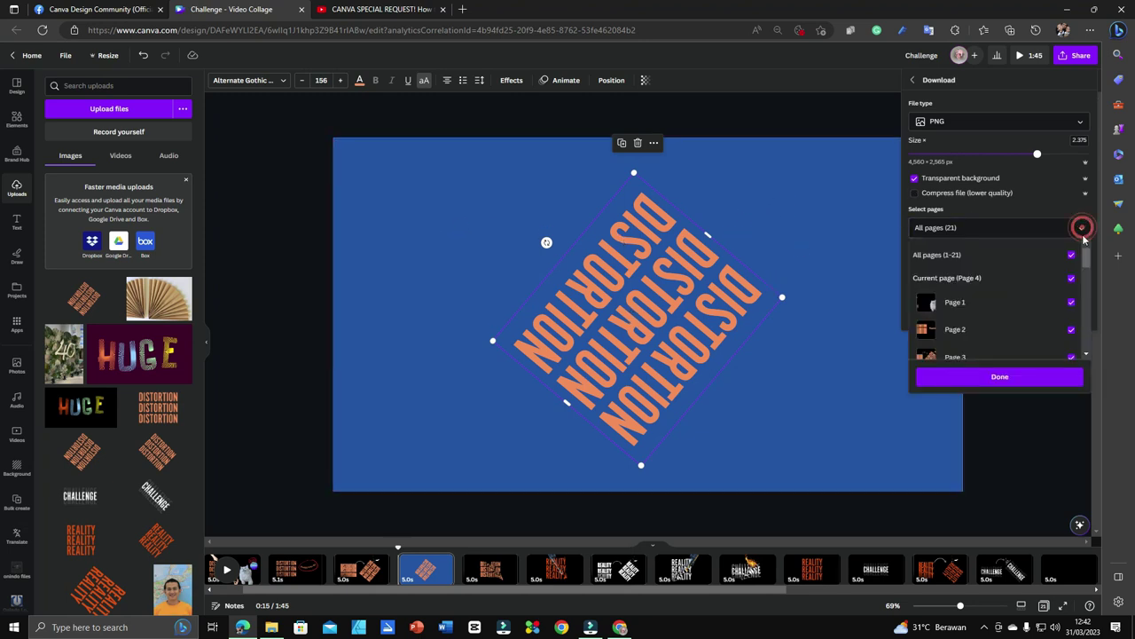
{"action": "left_click", "coordinate": [1073, 256]}
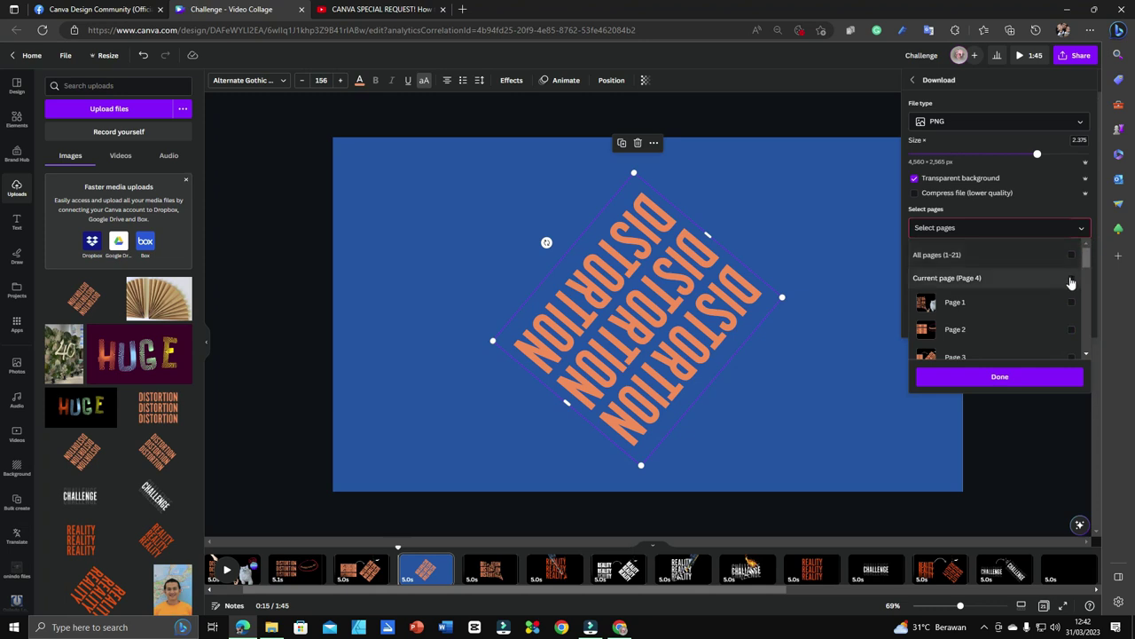
{"action": "left_click", "coordinate": [1072, 284]}
{"action": "scroll", "coordinate": [1031, 301], "scroll_direction": "down", "scroll_amount": 1}
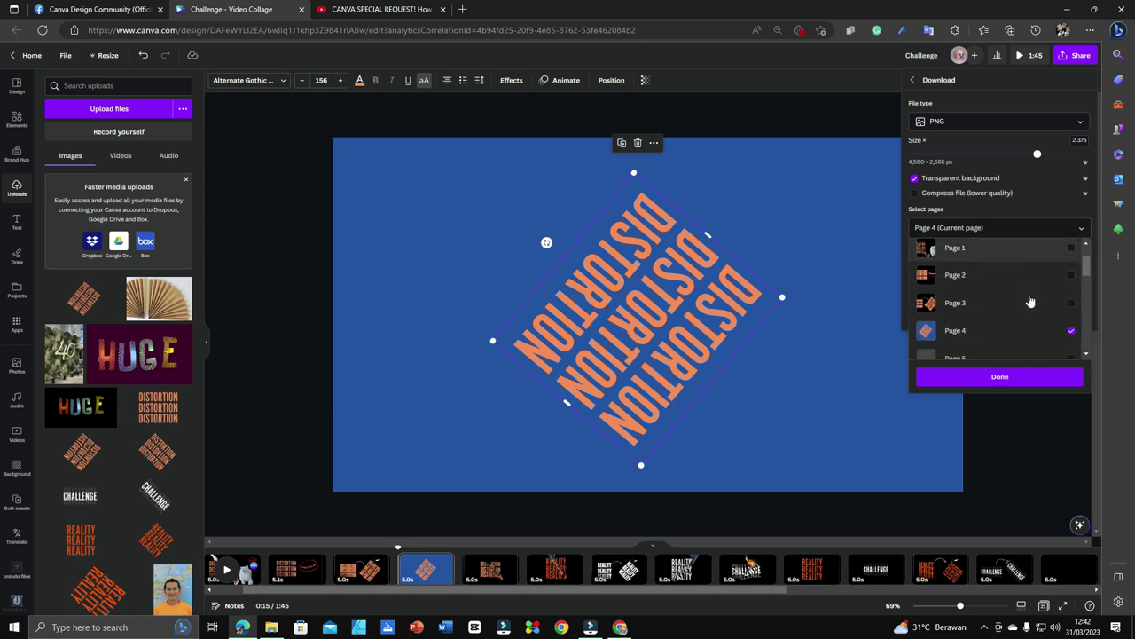
{"action": "left_click", "coordinate": [999, 378]}
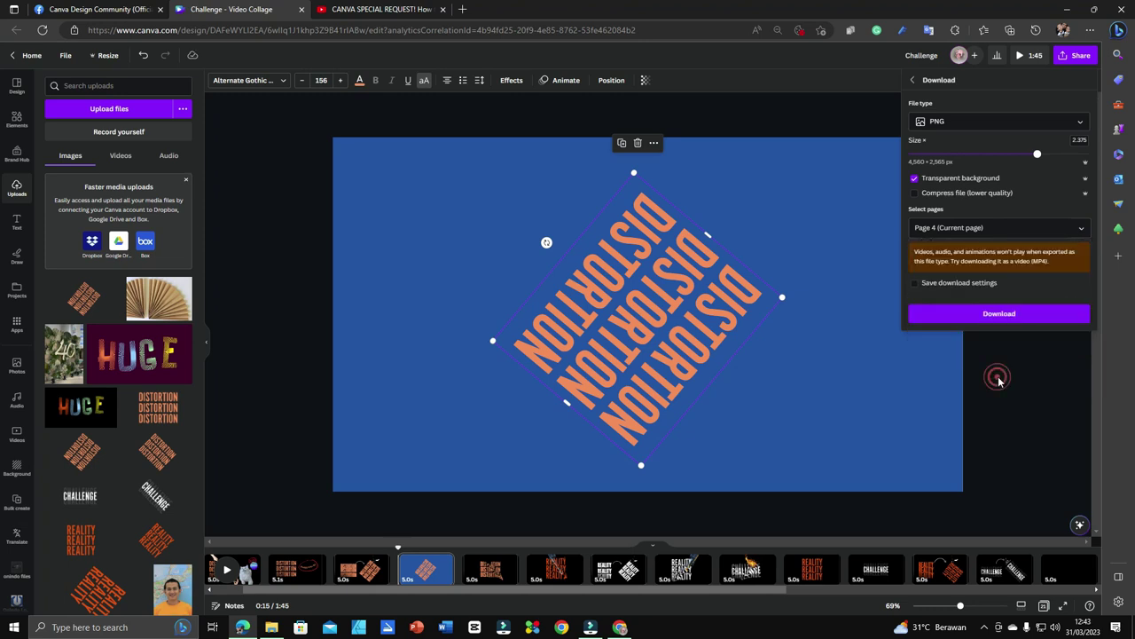
Step: Download the current page with the chosen PNG settings and dismiss the download windows
{"action": "left_click", "coordinate": [1021, 314]}
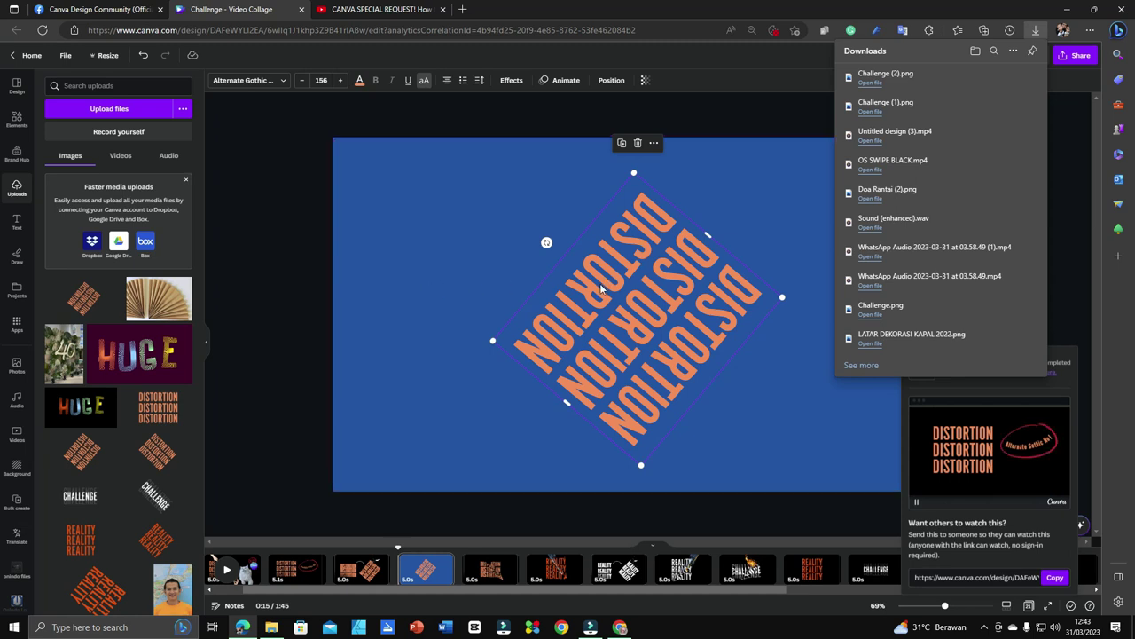
{"action": "left_click", "coordinate": [428, 232]}
{"action": "left_click", "coordinate": [429, 233]}
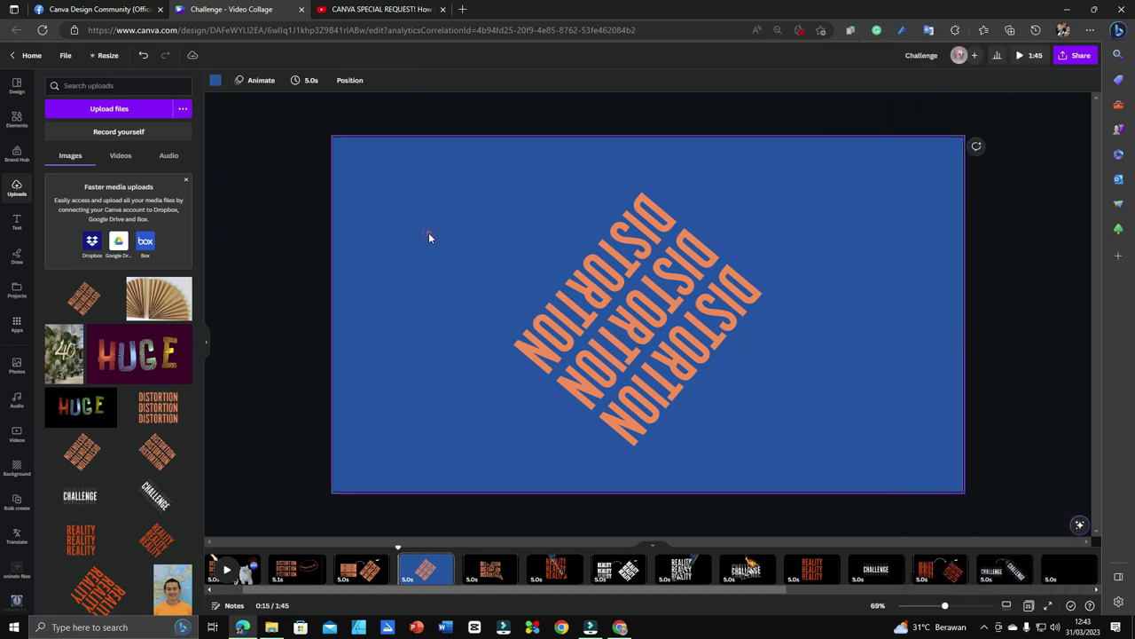
Step: Upload the exported PNG of the rotated DISTORTION text to the image uploads
{"action": "left_click", "coordinate": [658, 328]}
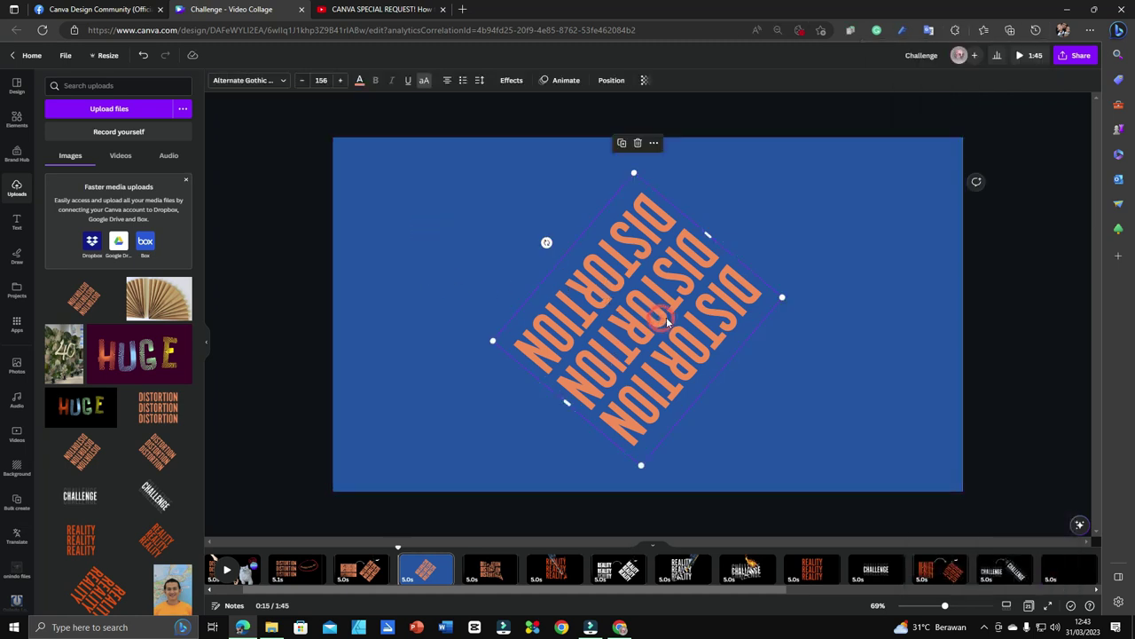
{"action": "left_click", "coordinate": [88, 115]}
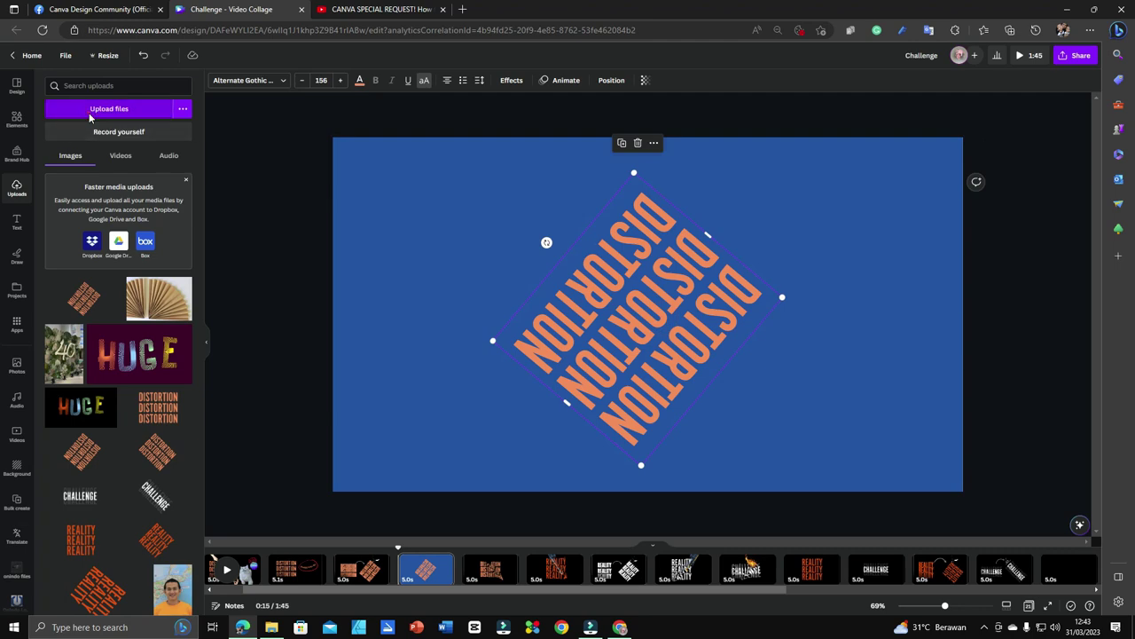
{"action": "left_click", "coordinate": [731, 359]}
{"action": "left_click", "coordinate": [1018, 553]}
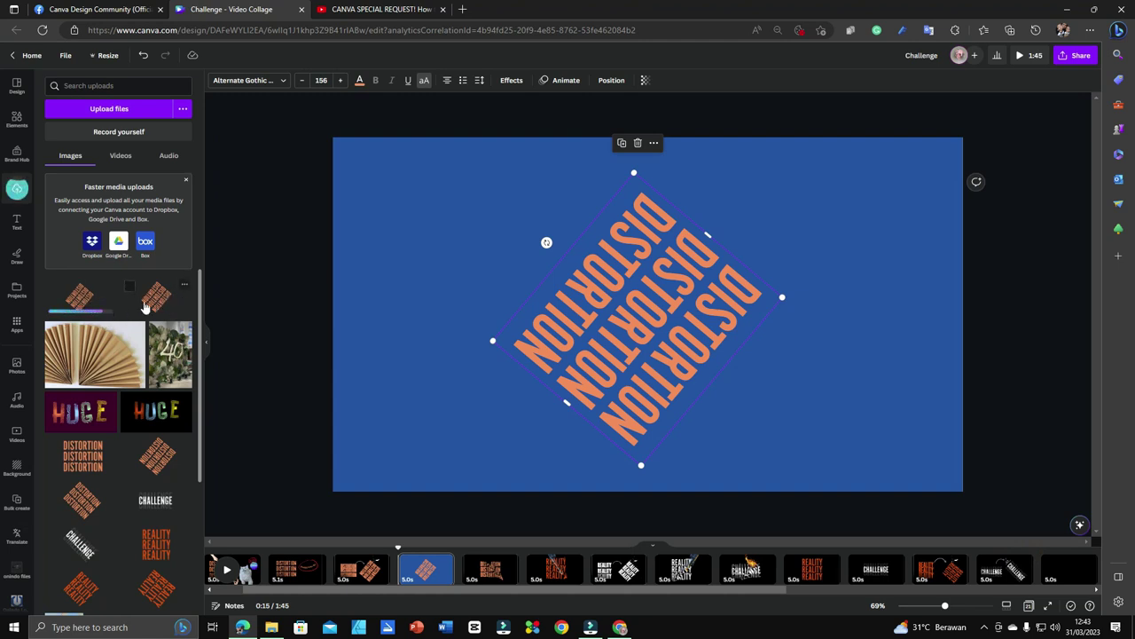
Step: Move the live DISTORTION text to the left half of the page and rotate it back to horizontal
{"action": "left_click_drag", "start_coordinate": [660, 325], "coordinate": [511, 391]}
{"action": "left_click_drag", "start_coordinate": [404, 242], "coordinate": [495, 410]}
{"action": "left_click_drag", "start_coordinate": [518, 330], "coordinate": [482, 322]}
Step: Try inserting "FGZDG" in the second line of the live text and undo the edit
{"action": "left_click", "coordinate": [482, 322]}
{"action": "type", "text": "FGZDG"}
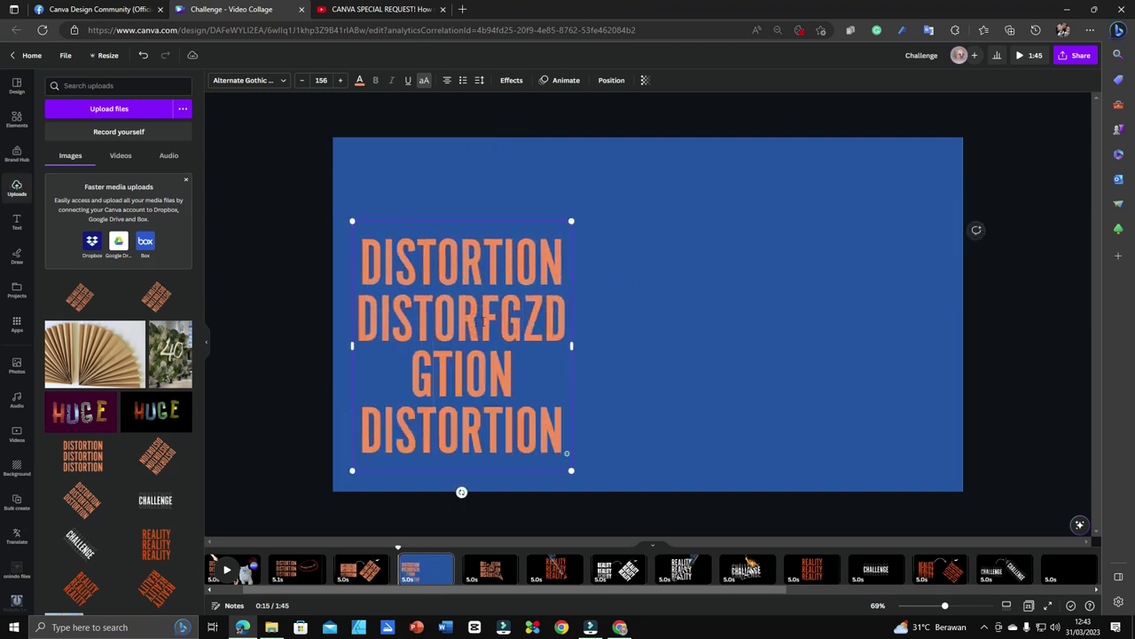
{"action": "key", "text": "ctrl+z"}
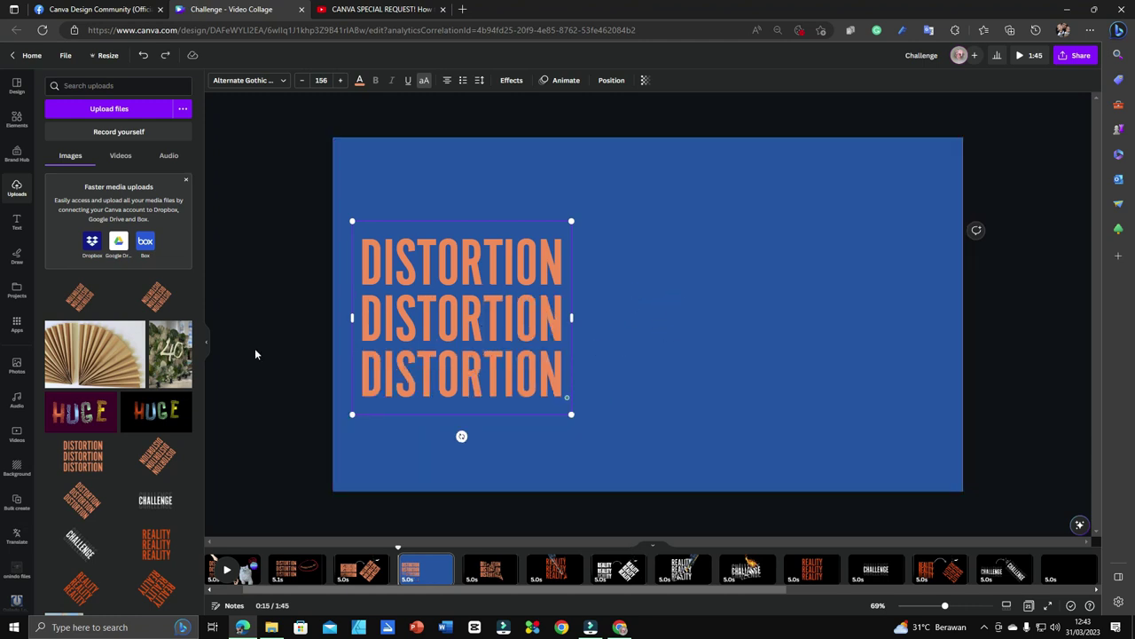
Step: Add the newly uploaded DISTORTION image to the page and crop the empty margins at both its sides
{"action": "left_click", "coordinate": [80, 298]}
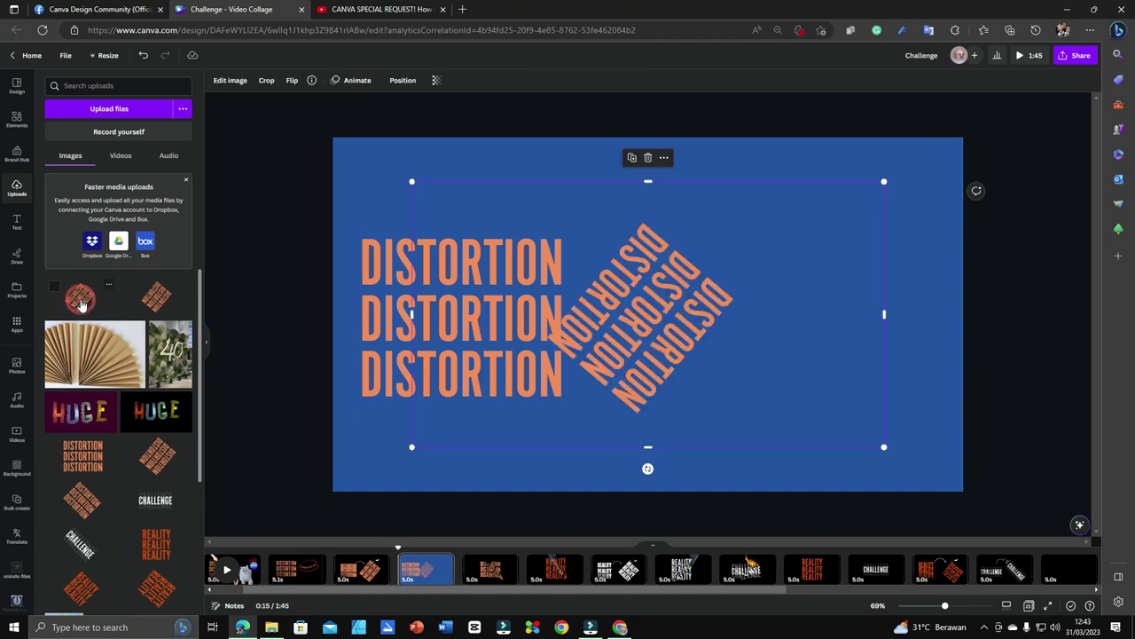
{"action": "left_click_drag", "start_coordinate": [885, 312], "coordinate": [760, 315]}
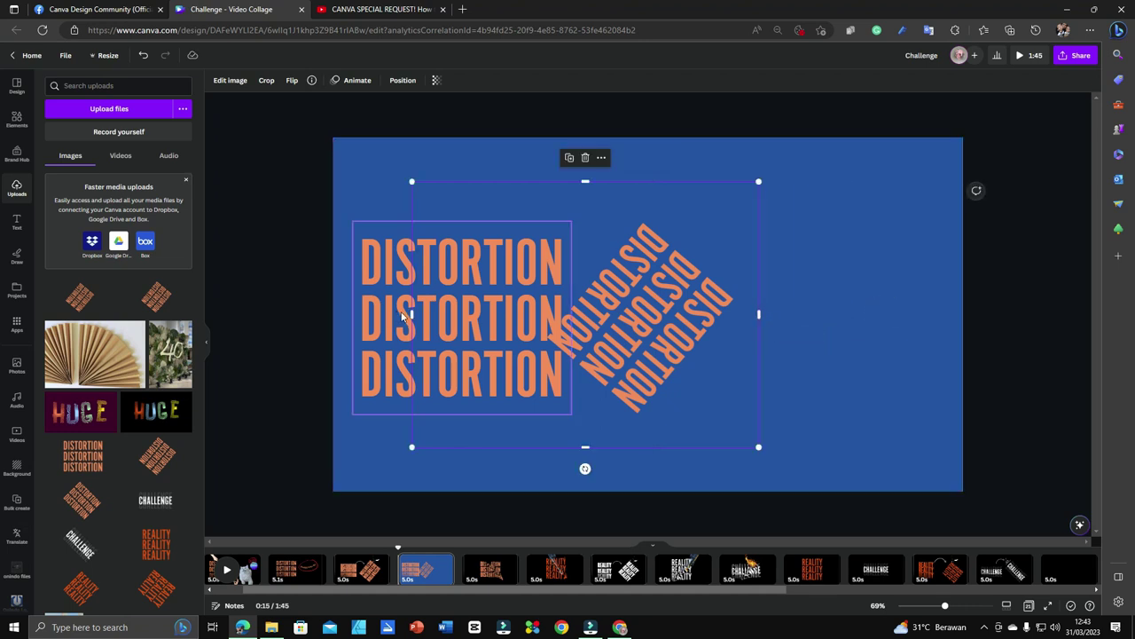
{"action": "left_click_drag", "start_coordinate": [411, 315], "coordinate": [521, 315]}
Step: Rotate the cropped image until its text is horizontal and enlarge it over the live text
{"action": "left_click_drag", "start_coordinate": [640, 467], "coordinate": [754, 213]}
{"action": "left_click_drag", "start_coordinate": [688, 315], "coordinate": [484, 315]}
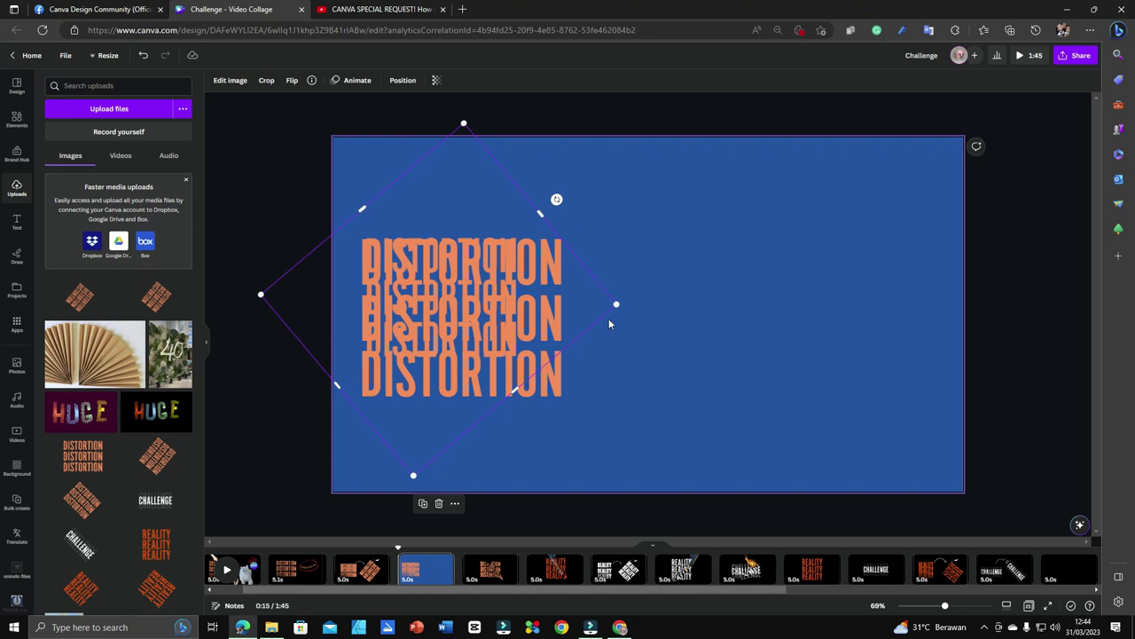
{"action": "left_click_drag", "start_coordinate": [615, 305], "coordinate": [732, 306]}
Step: Fine-tune the image's size and position against the live text and move it to the right half of the page
{"action": "left_click_drag", "start_coordinate": [577, 306], "coordinate": [543, 323]}
{"action": "left_click_drag", "start_coordinate": [696, 329], "coordinate": [696, 327]}
{"action": "left_click_drag", "start_coordinate": [519, 330], "coordinate": [737, 325]}
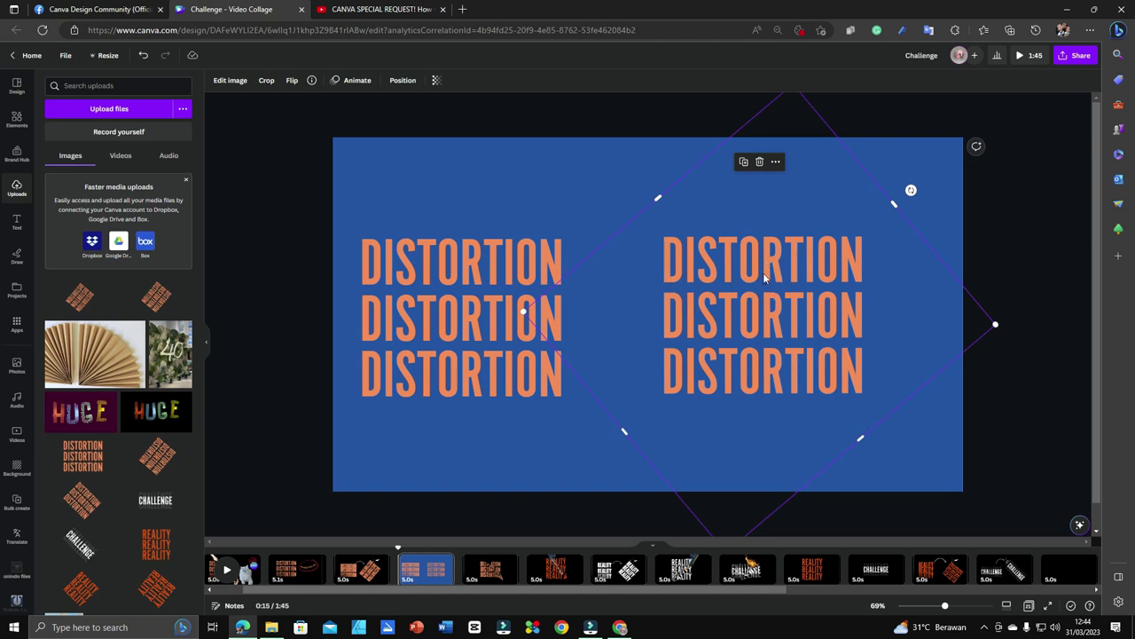
{"action": "left_click_drag", "start_coordinate": [765, 278], "coordinate": [813, 278]}
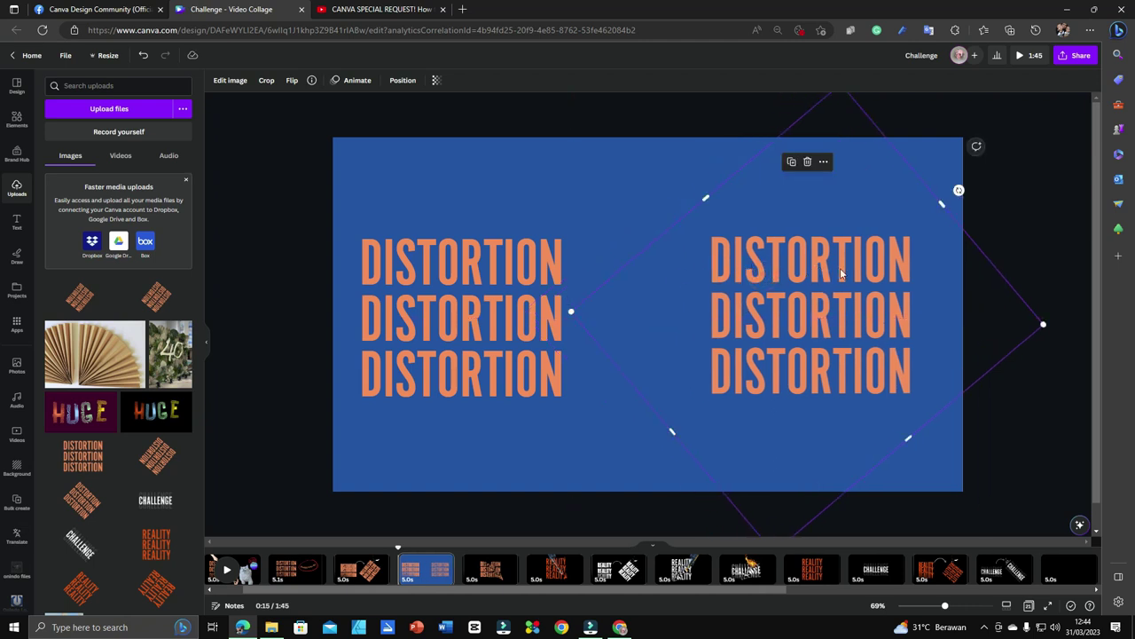
Step: Look through the DISTORTION image's editing effects down to the Liquify group and mark that group with a screen snip
{"action": "left_click", "coordinate": [230, 80]}
{"action": "scroll", "coordinate": [107, 412], "scroll_direction": "down", "scroll_amount": 4}
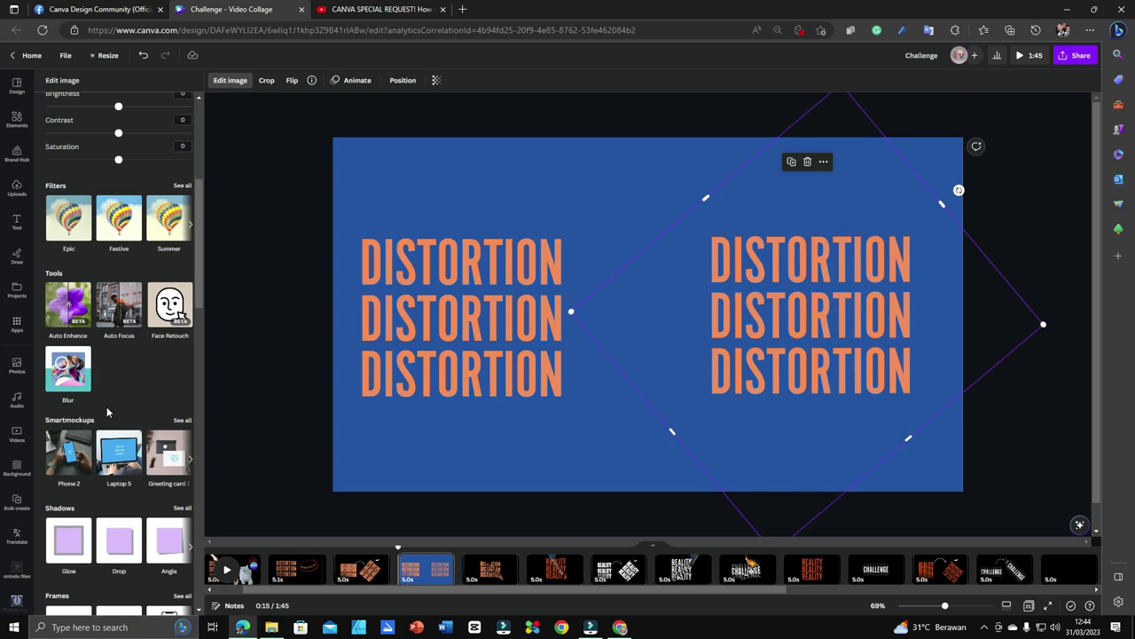
{"action": "scroll", "coordinate": [106, 412], "scroll_direction": "down", "scroll_amount": 3}
{"action": "scroll", "coordinate": [89, 391], "scroll_direction": "down", "scroll_amount": 1}
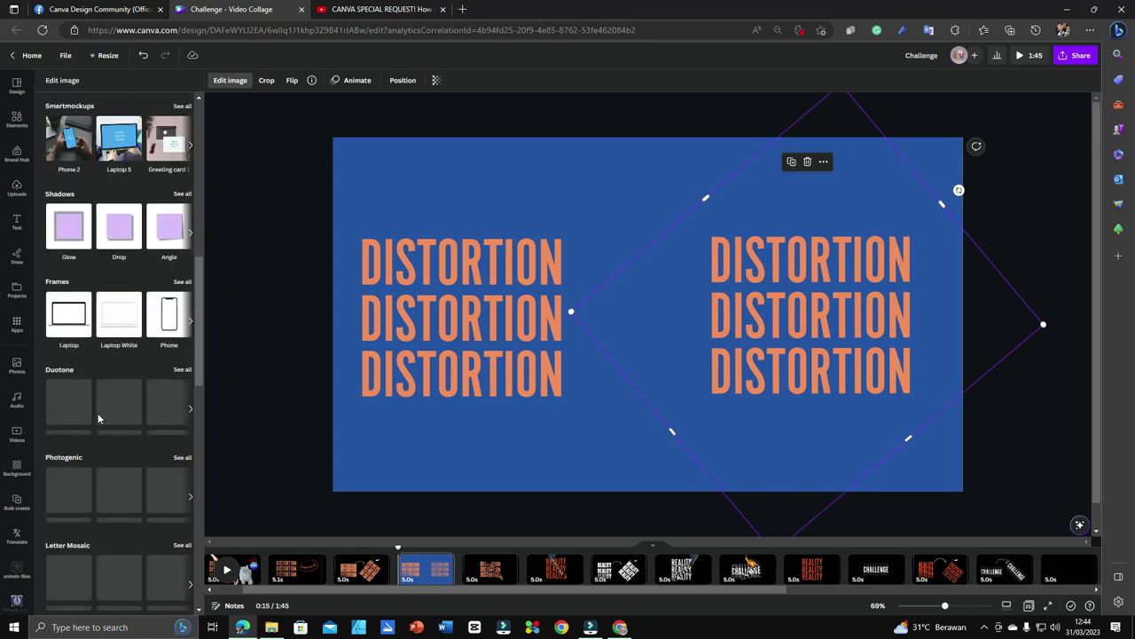
{"action": "scroll", "coordinate": [119, 420], "scroll_direction": "up", "scroll_amount": 2}
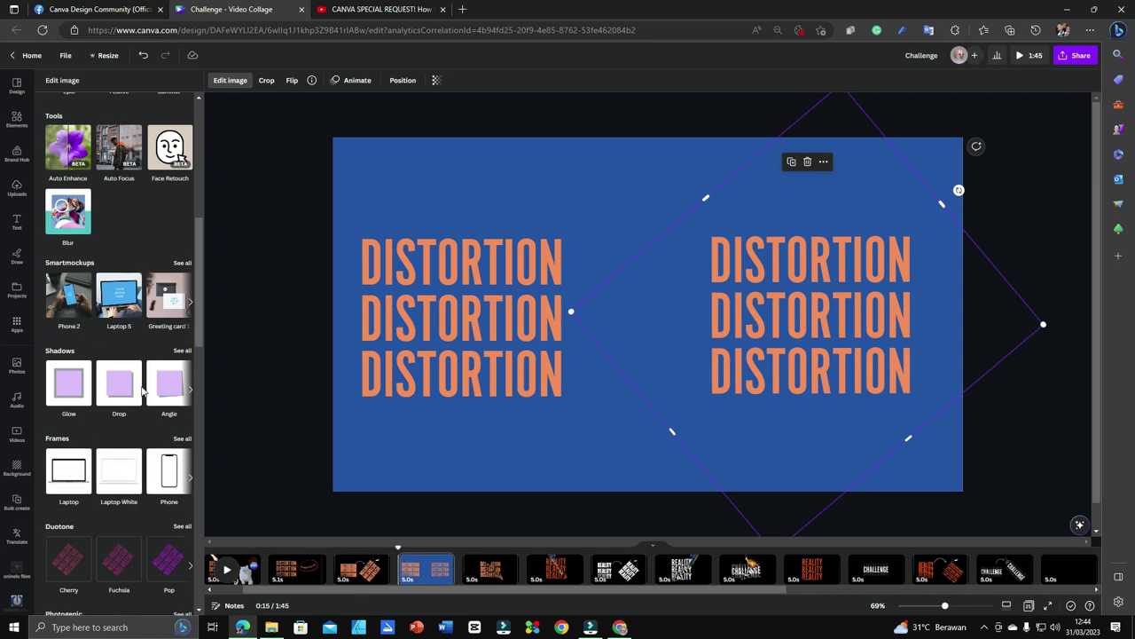
{"action": "scroll", "coordinate": [127, 426], "scroll_direction": "down", "scroll_amount": 2}
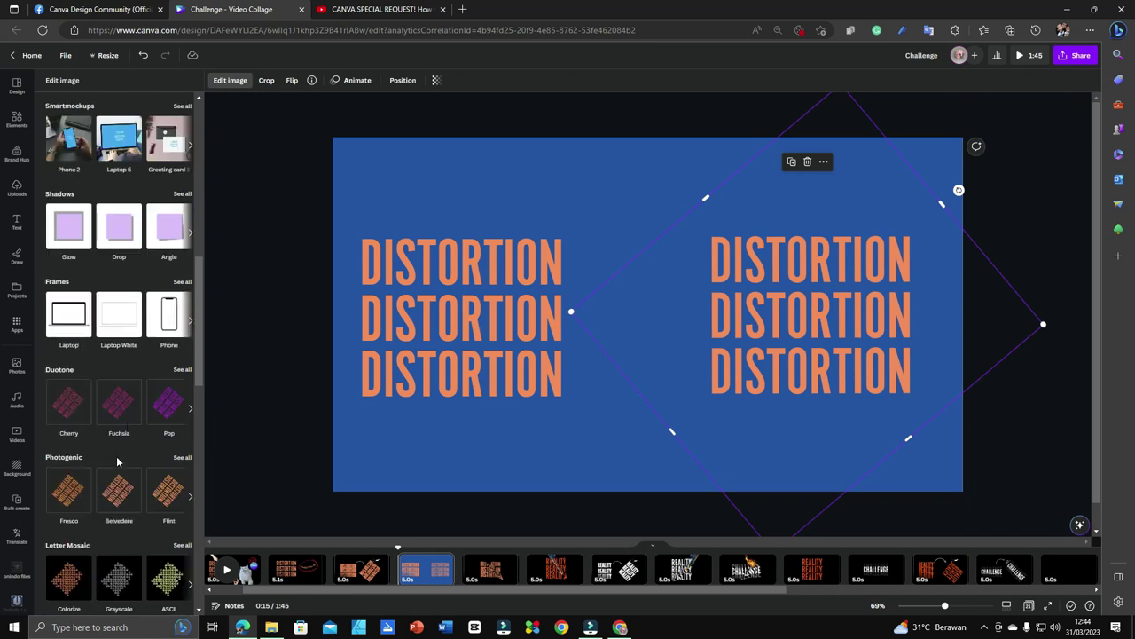
{"action": "scroll", "coordinate": [97, 457], "scroll_direction": "up", "scroll_amount": 4}
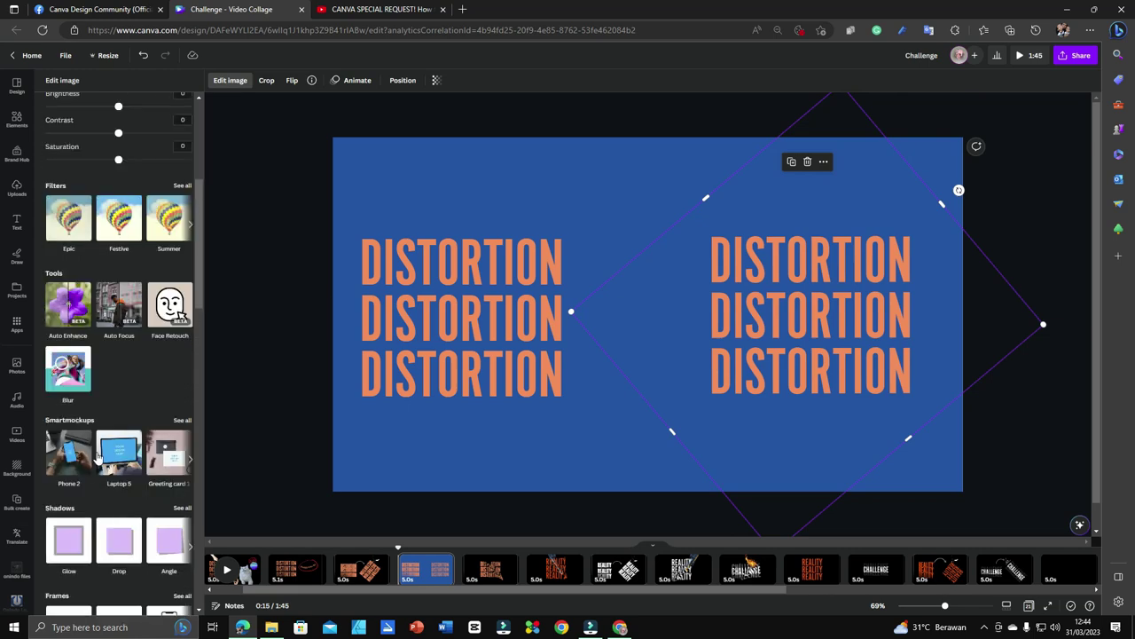
{"action": "scroll", "coordinate": [97, 457], "scroll_direction": "down", "scroll_amount": 1}
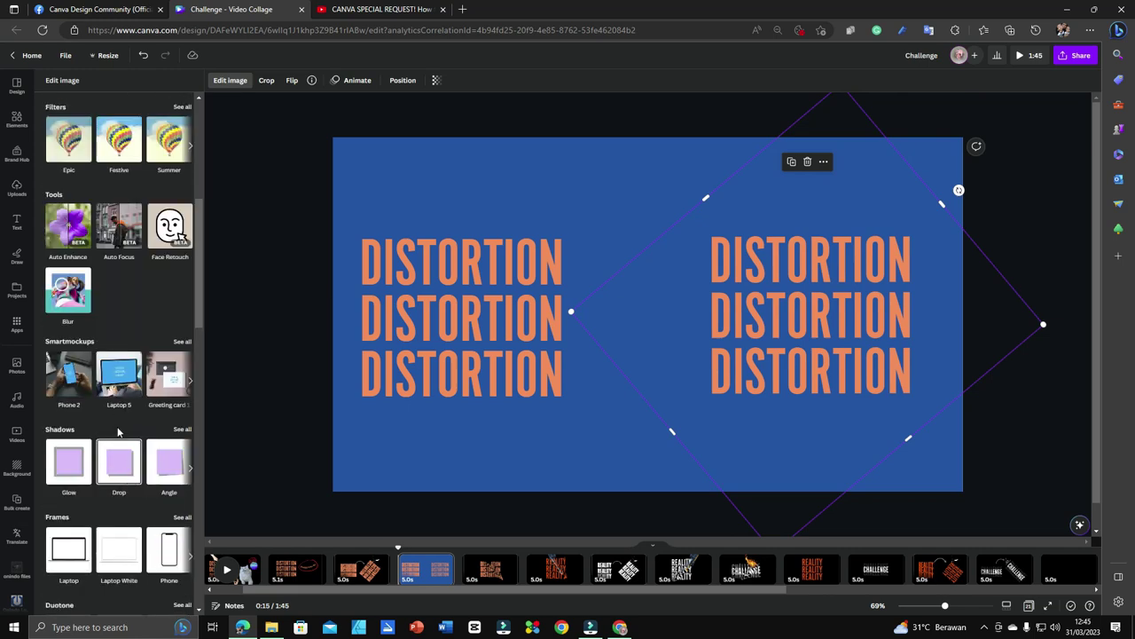
{"action": "scroll", "coordinate": [115, 443], "scroll_direction": "down", "scroll_amount": 4}
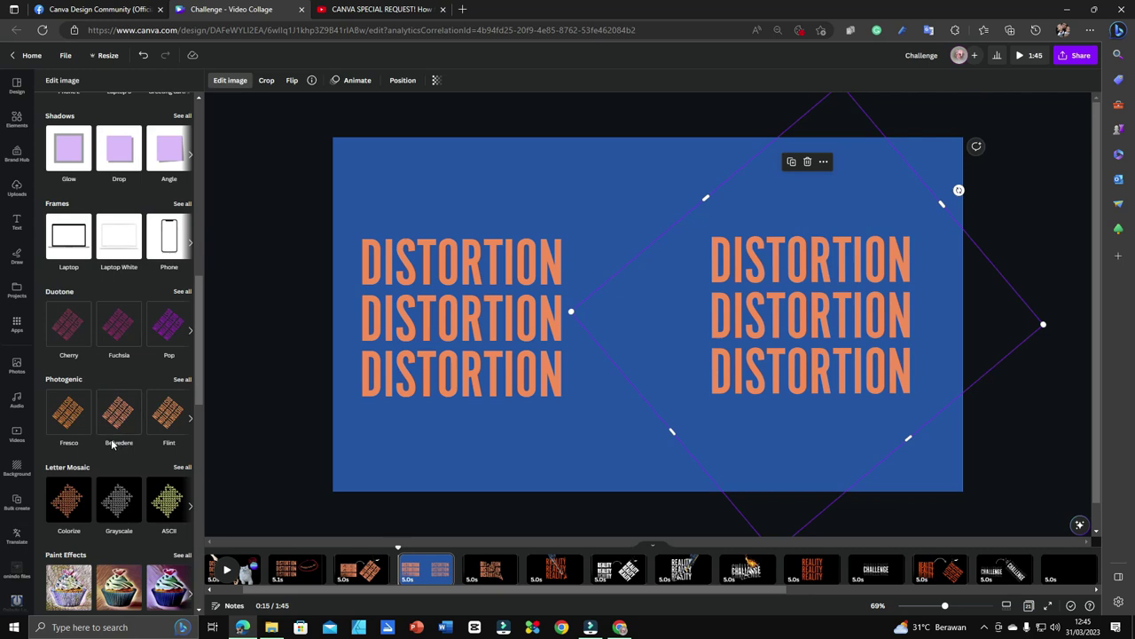
{"action": "scroll", "coordinate": [84, 412], "scroll_direction": "down", "scroll_amount": 2}
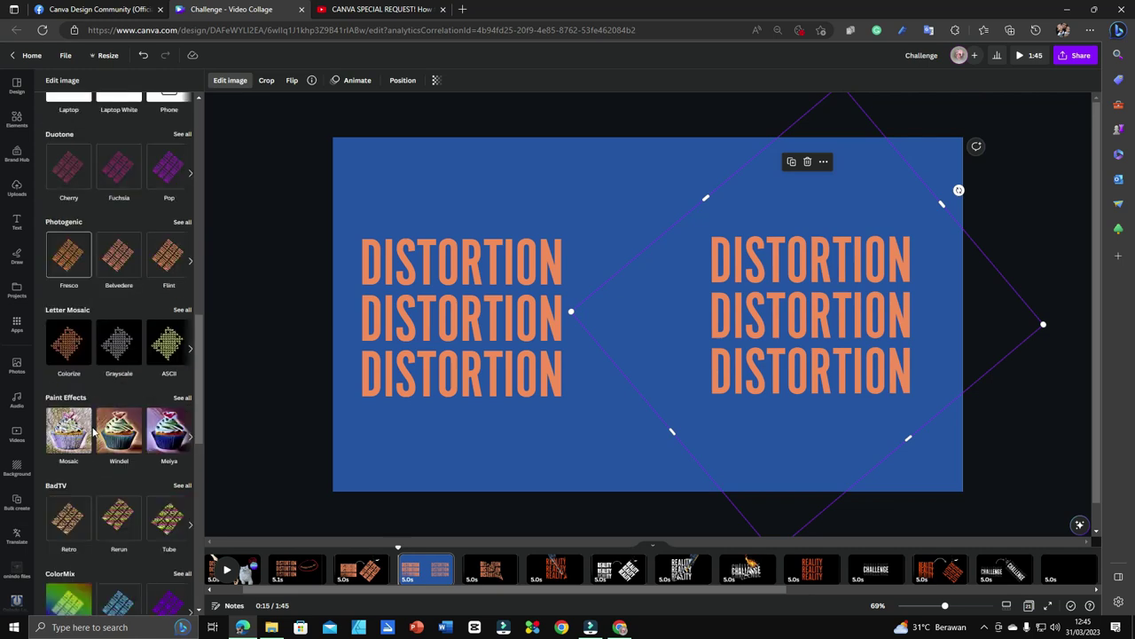
{"action": "scroll", "coordinate": [93, 436], "scroll_direction": "down", "scroll_amount": 2}
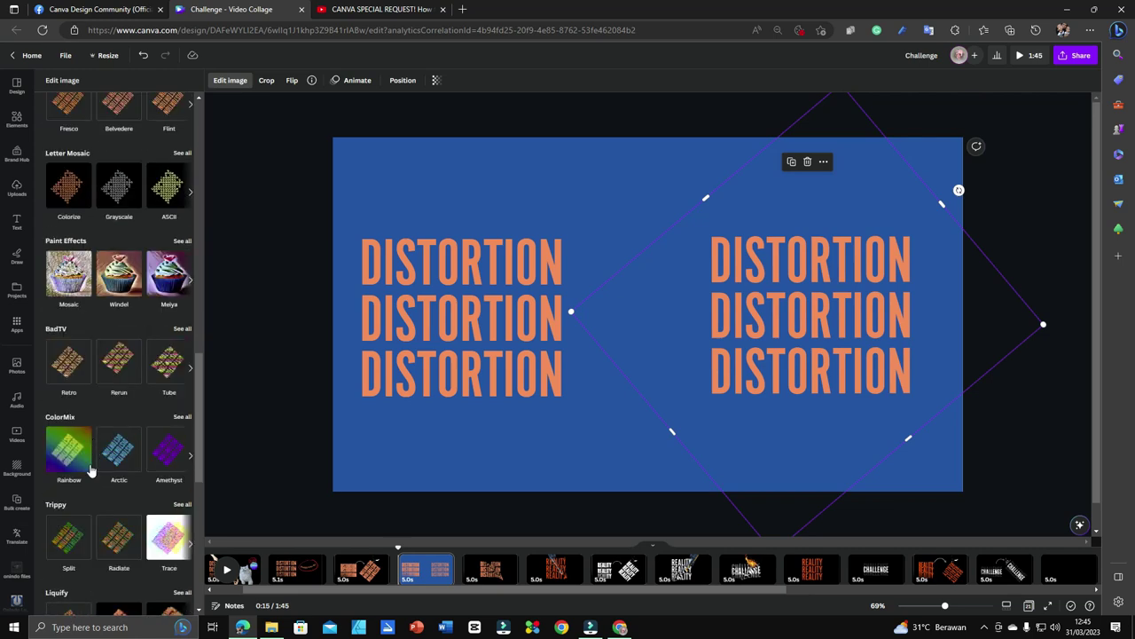
{"action": "scroll", "coordinate": [89, 502], "scroll_direction": "down", "scroll_amount": 2}
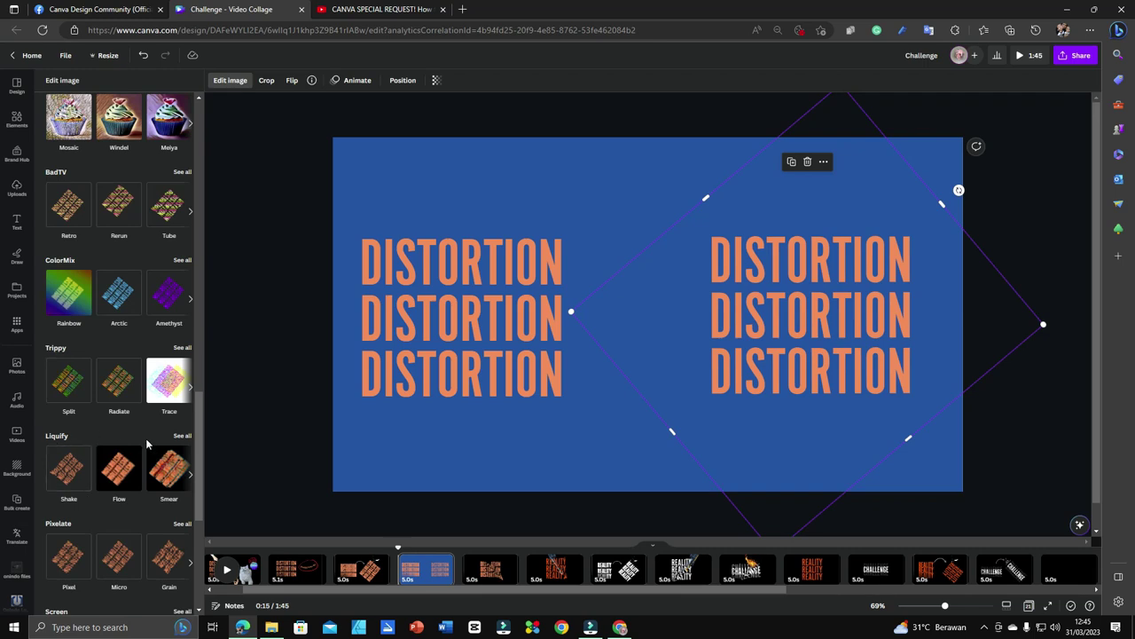
{"action": "key", "text": "super+shift+s"}
{"action": "left_click_drag", "start_coordinate": [27, 406], "coordinate": [265, 519]}
Step: Try the Liquify Wobble effect on the image, check its Amount and Size settings, and undo it
{"action": "left_click", "coordinate": [182, 435]}
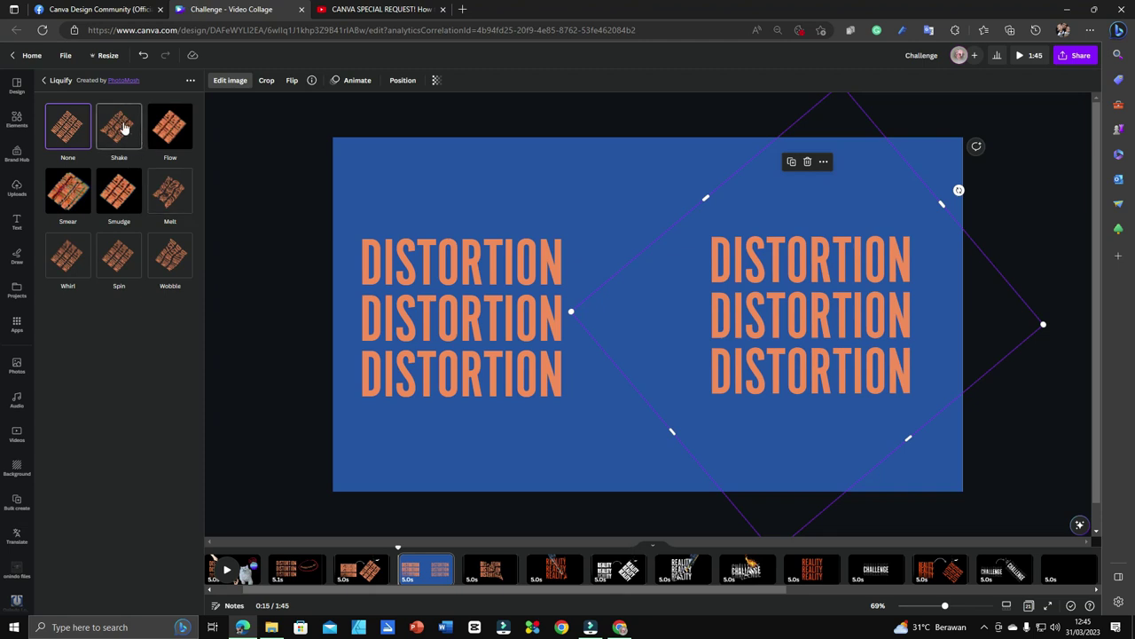
{"action": "left_click", "coordinate": [174, 259]}
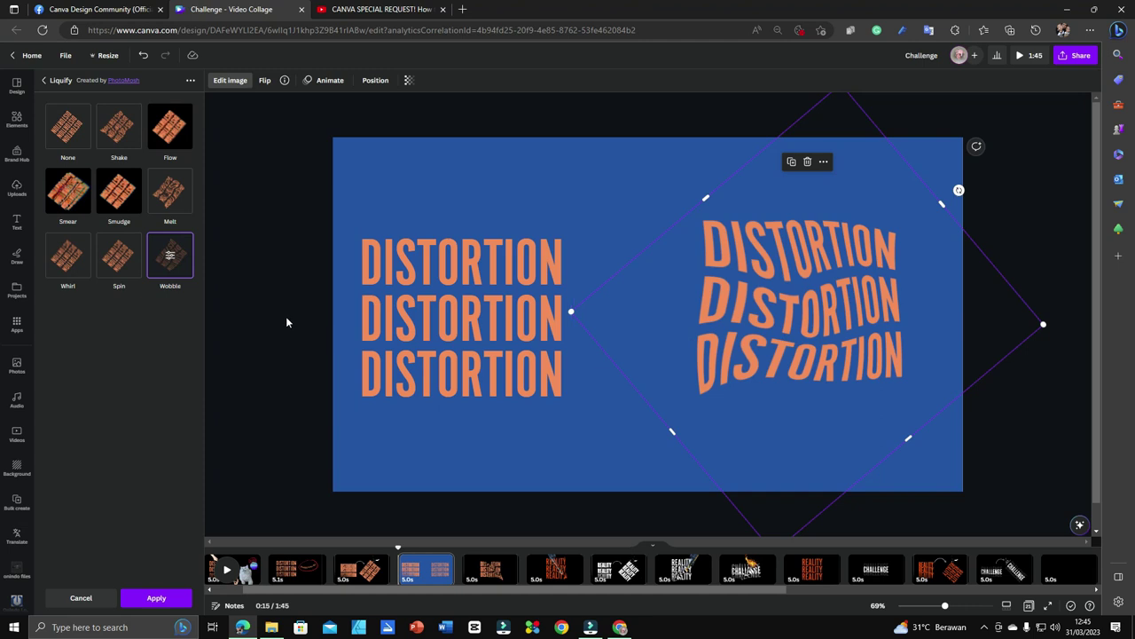
{"action": "left_click", "coordinate": [170, 255]}
{"action": "mouse_move", "coordinate": [133, 143]}
{"action": "left_mouse_down"}
{"action": "mouse_move", "coordinate": [174, 142]}
{"action": "mouse_move", "coordinate": [44, 142]}
{"action": "mouse_move", "coordinate": [178, 142]}
{"action": "mouse_move", "coordinate": [127, 142]}
{"action": "mouse_move", "coordinate": [80, 174]}
{"action": "mouse_move", "coordinate": [127, 172]}
{"action": "mouse_move", "coordinate": [111, 174]}
{"action": "left_mouse_up"}
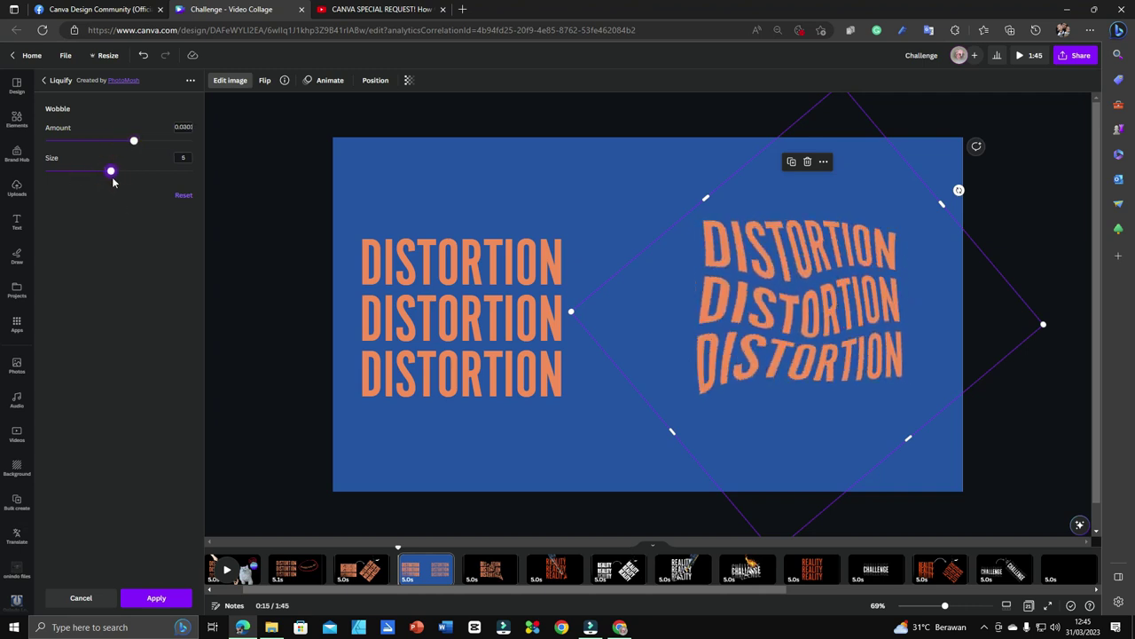
{"action": "left_click", "coordinate": [43, 80]}
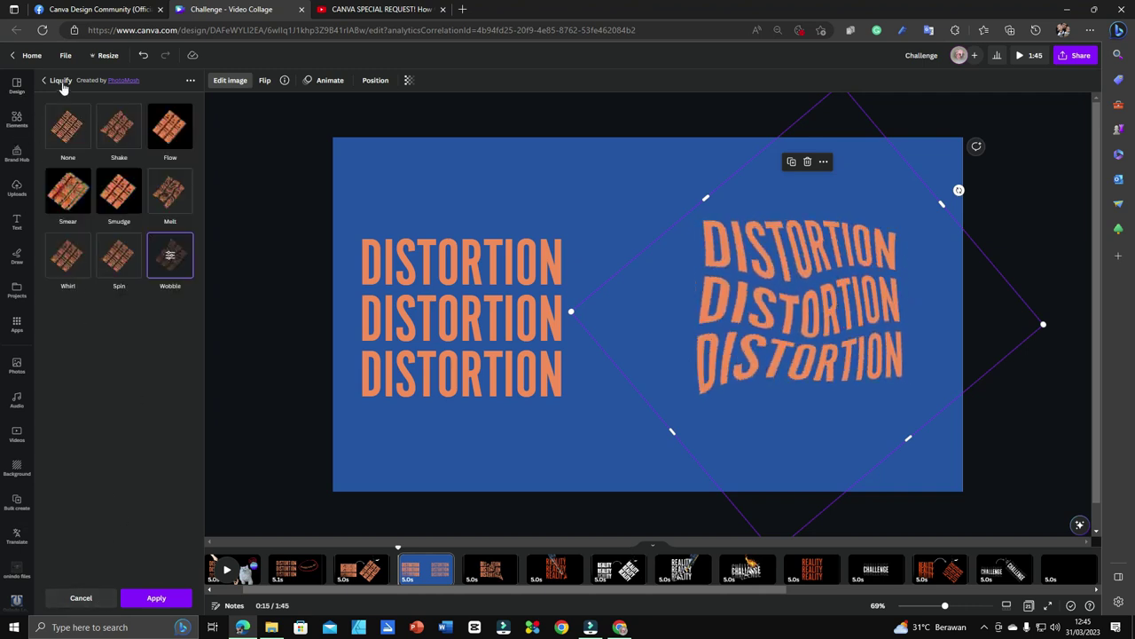
{"action": "left_click", "coordinate": [143, 55]}
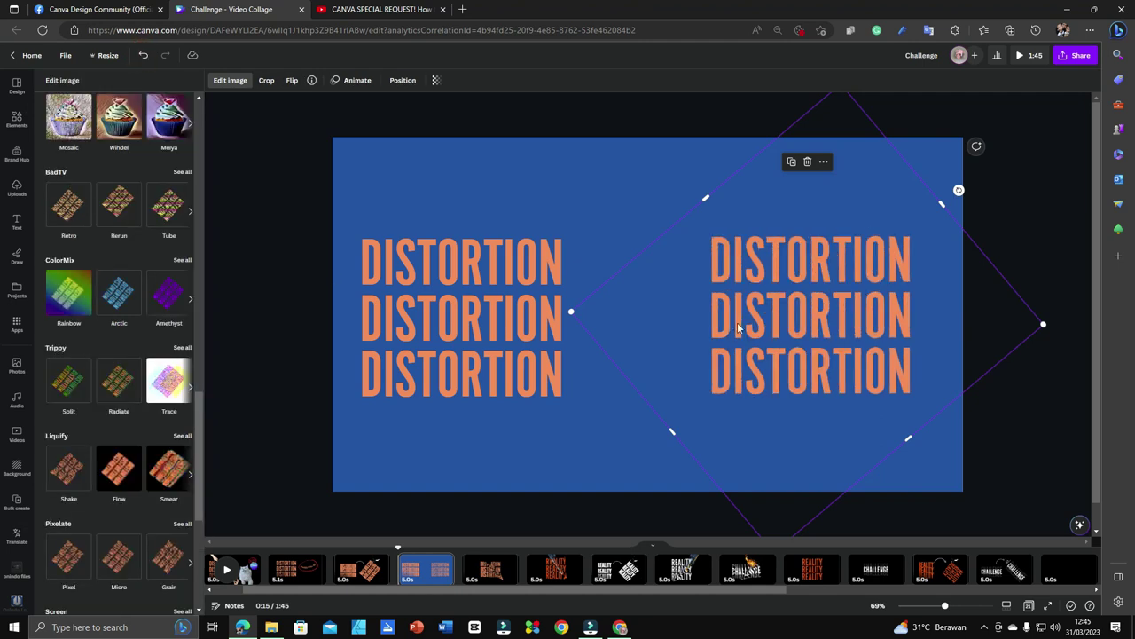
Step: Choose the Liquify Shake effect for the DISTORTION image and open its distortion settings
{"action": "left_click", "coordinate": [230, 79]}
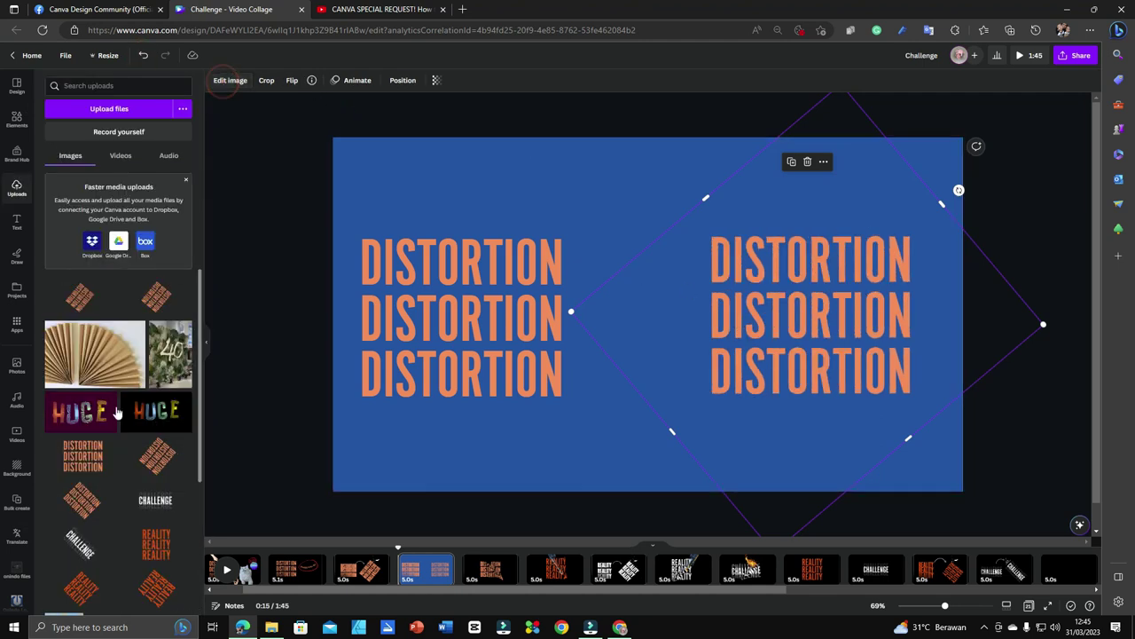
{"action": "left_click", "coordinate": [229, 80]}
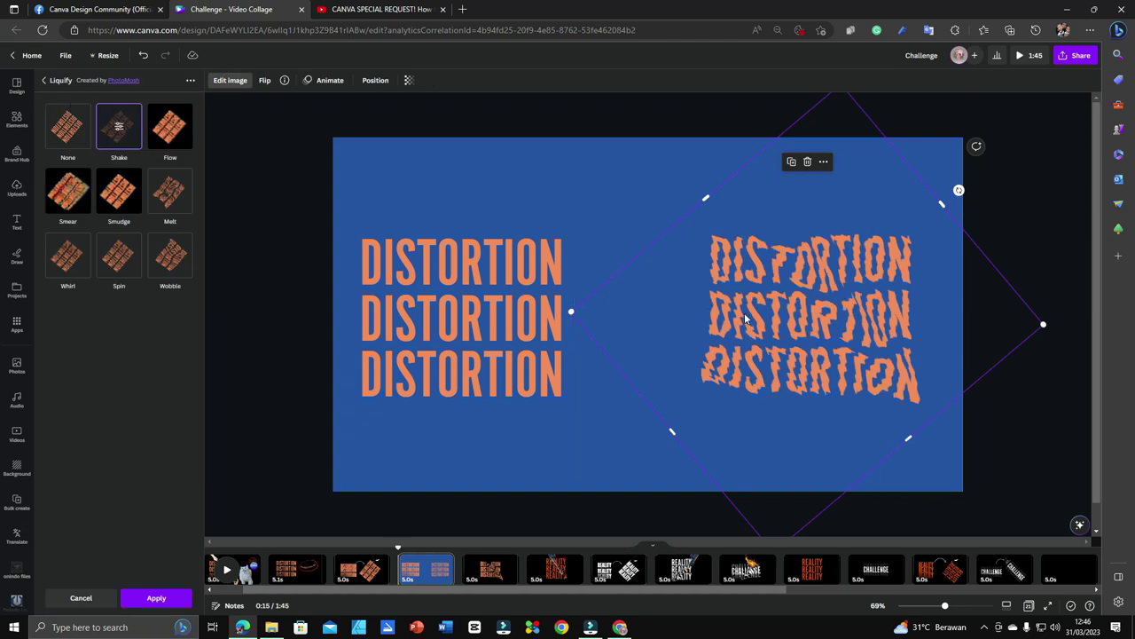
{"action": "left_click", "coordinate": [119, 131]}
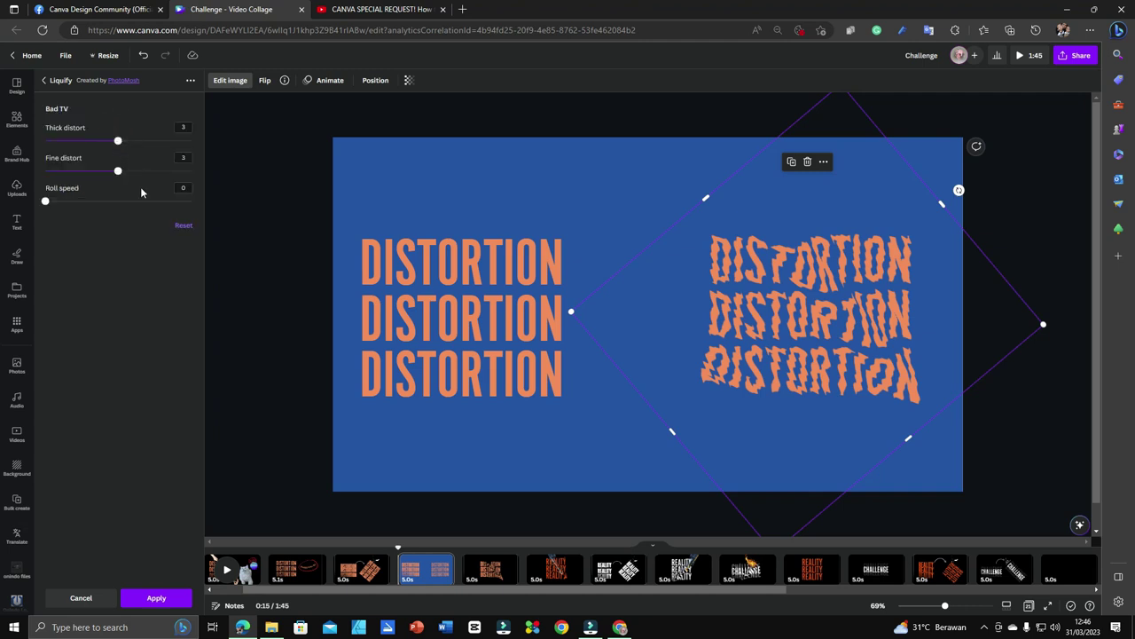
{"action": "left_click", "coordinate": [45, 80]}
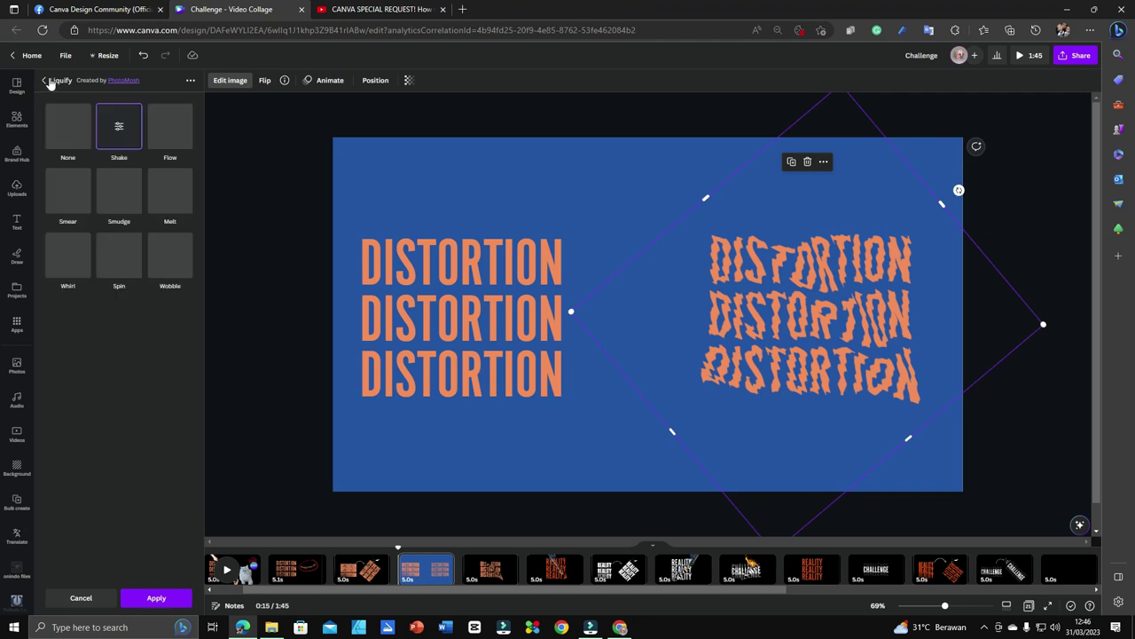
{"action": "left_click", "coordinate": [116, 130]}
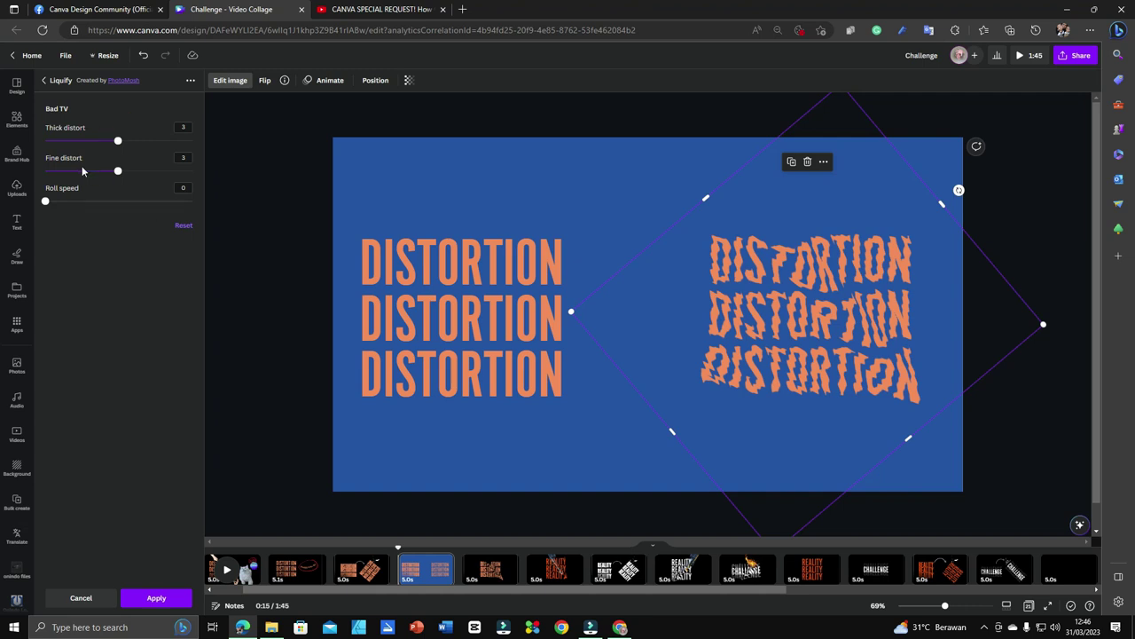
Step: Set Fine distort to 0.1, increase Thick distort, and extend the image frame's lower-right edge around the distorted text
{"action": "left_click_drag", "start_coordinate": [118, 172], "coordinate": [45, 172]}
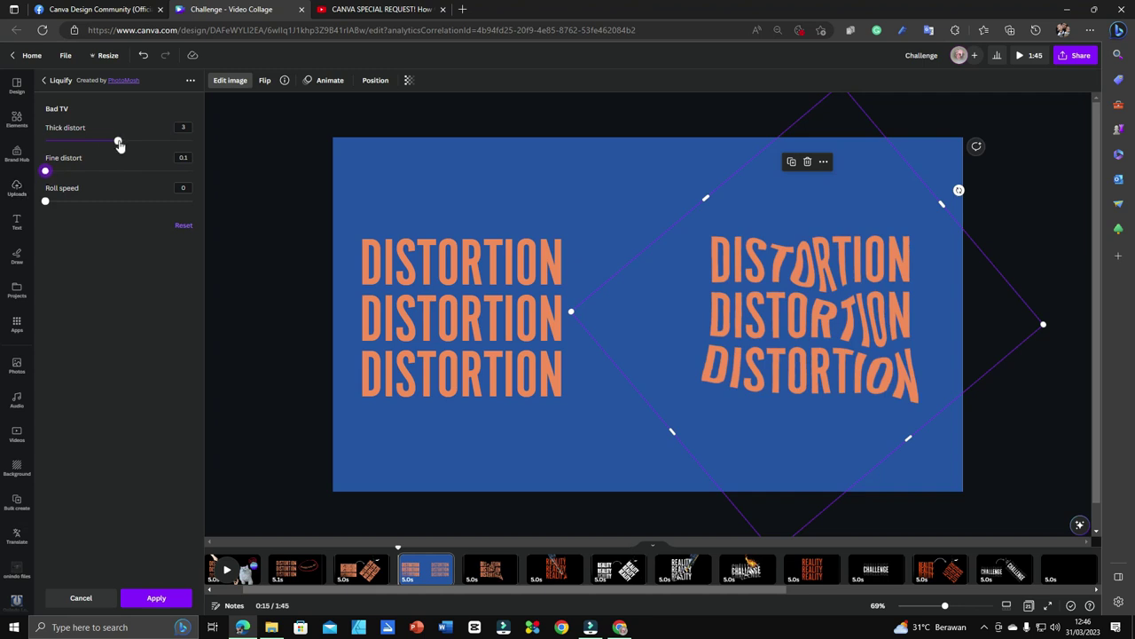
{"action": "left_click_drag", "start_coordinate": [119, 144], "coordinate": [152, 144]}
{"action": "left_click_drag", "start_coordinate": [909, 437], "coordinate": [940, 458]}
Step: Apply the Shake effect with Thick distort set to 5.2 and move the distorted image closer to the live text
{"action": "left_click_drag", "start_coordinate": [152, 140], "coordinate": [174, 143]}
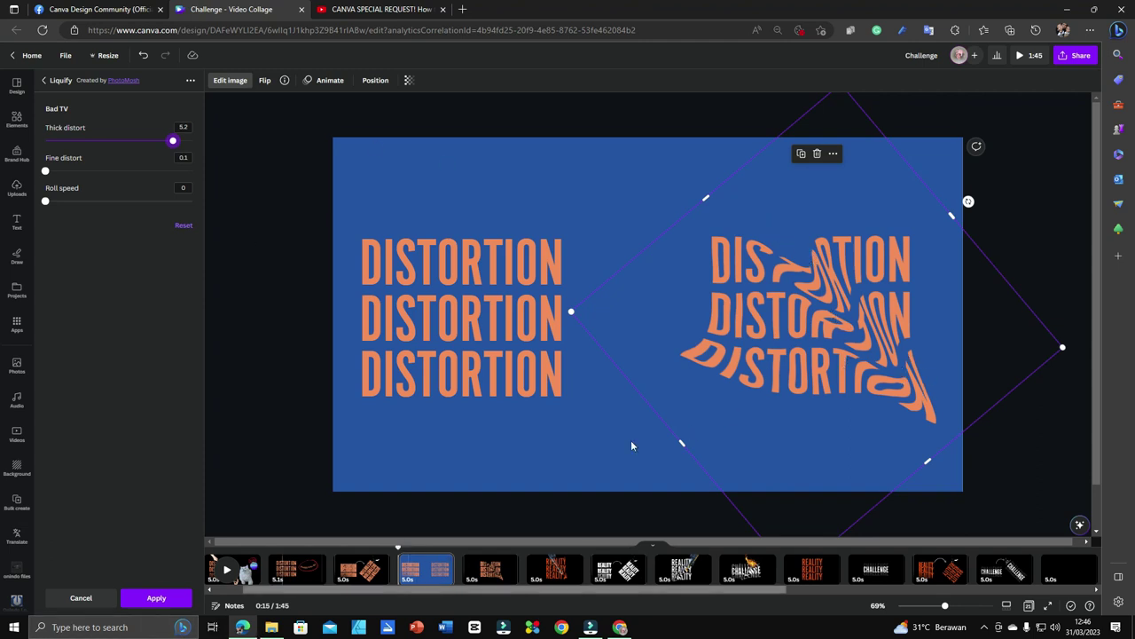
{"action": "left_click", "coordinate": [156, 598]}
{"action": "left_click_drag", "start_coordinate": [854, 339], "coordinate": [794, 329]}
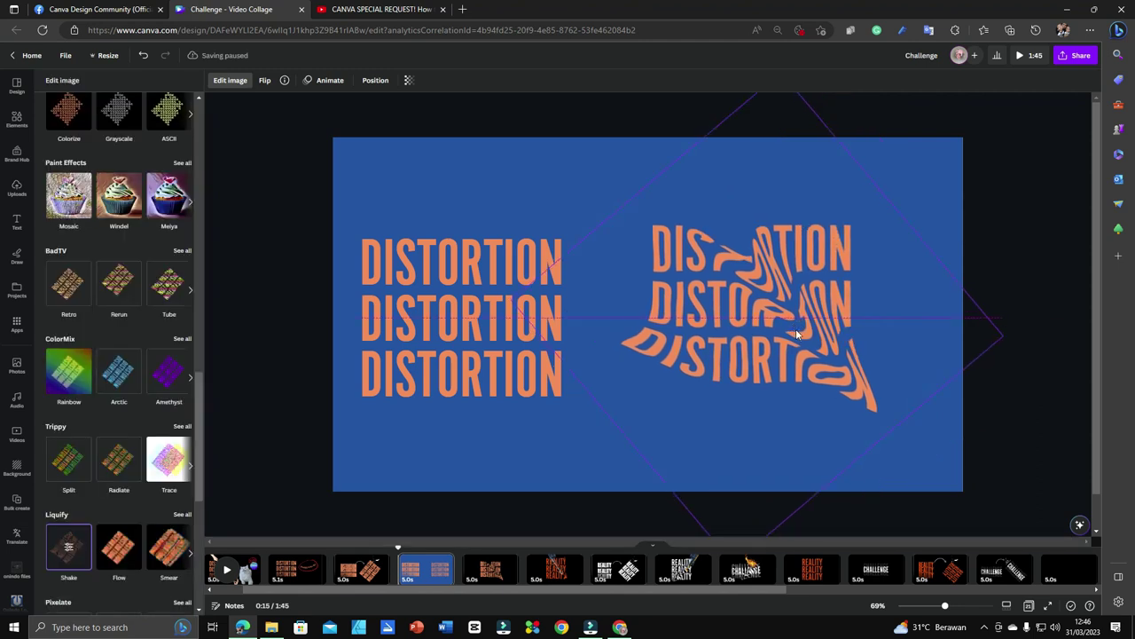
Step: Erase the beginning letters of each row in the distorted image with Background Remover's size-25 Erase brush, and move the image closer to the live text
{"action": "left_click", "coordinate": [247, 573]}
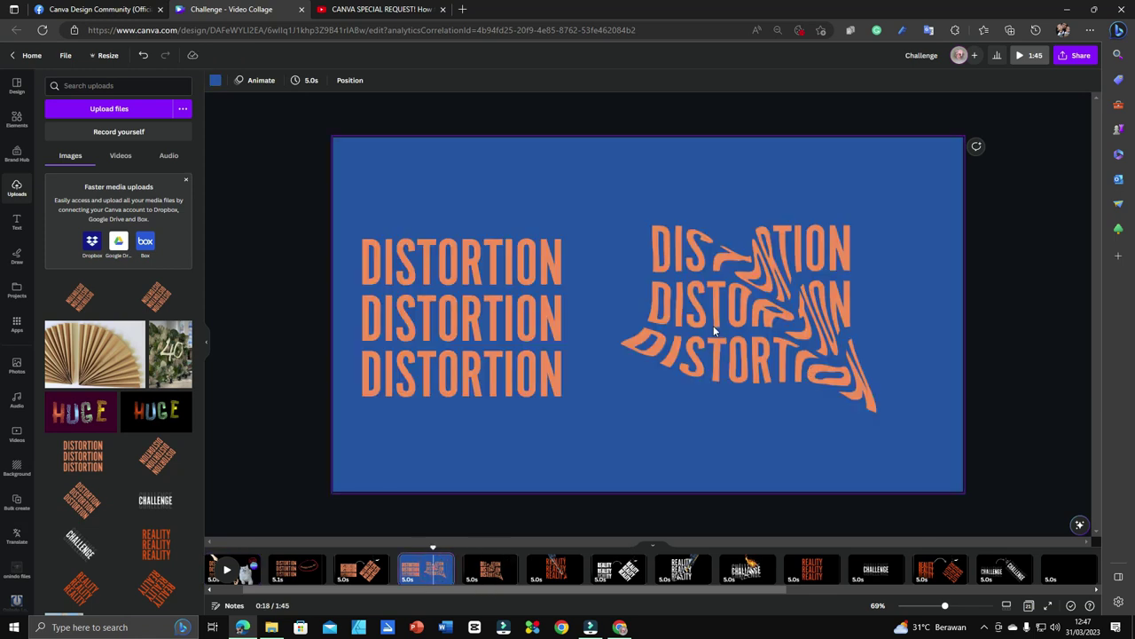
{"action": "left_click", "coordinate": [715, 331]}
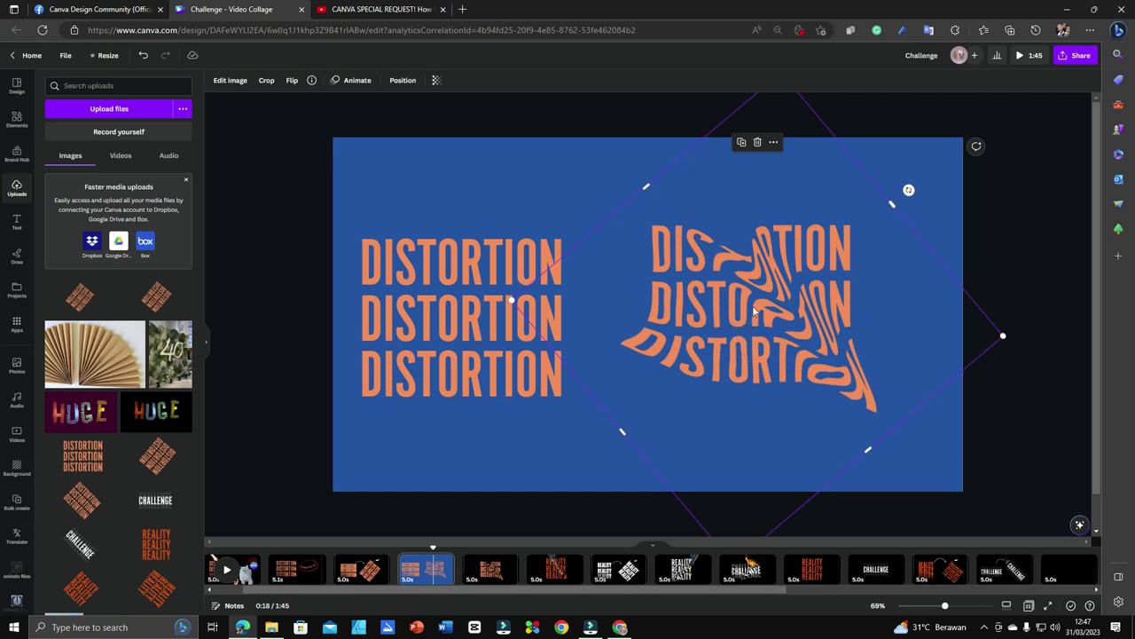
{"action": "left_click", "coordinate": [230, 81]}
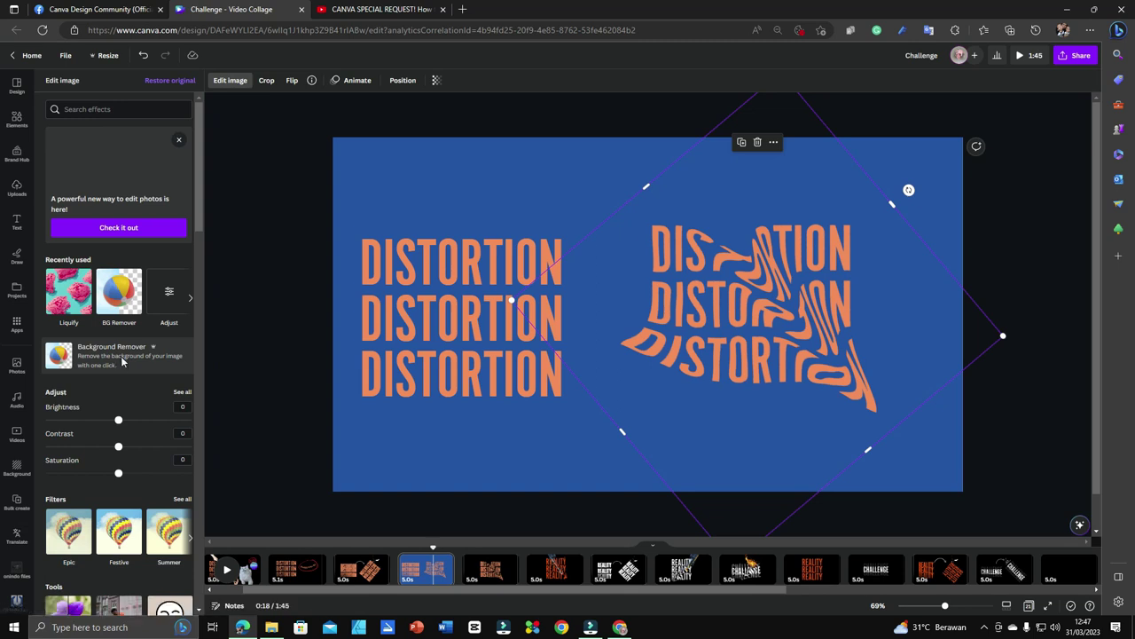
{"action": "left_click", "coordinate": [123, 360]}
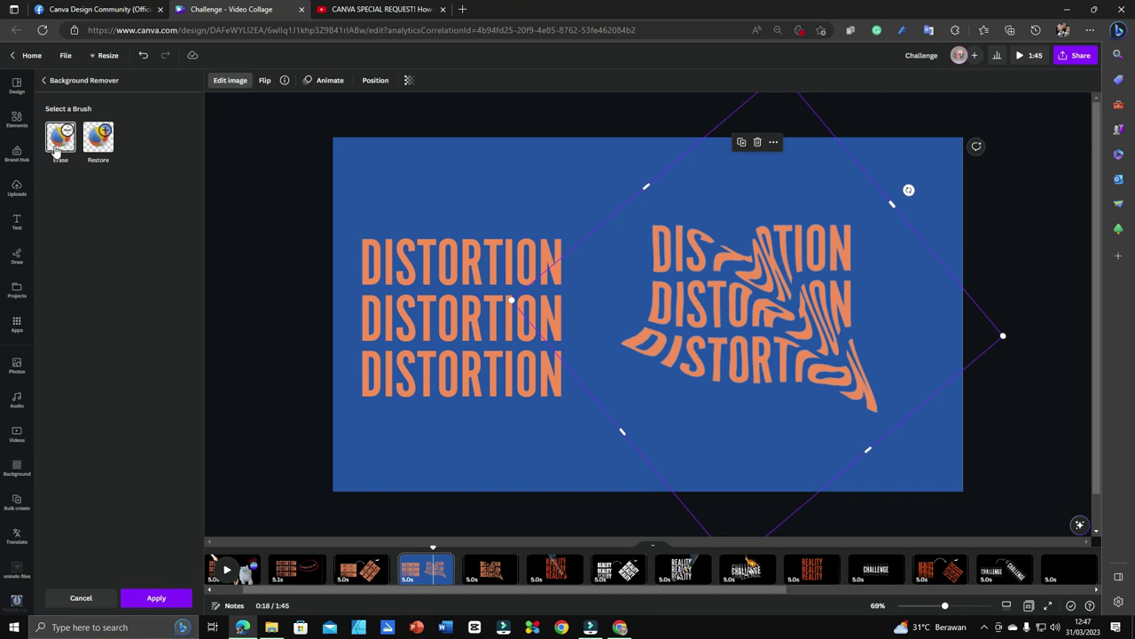
{"action": "left_click", "coordinate": [59, 142]}
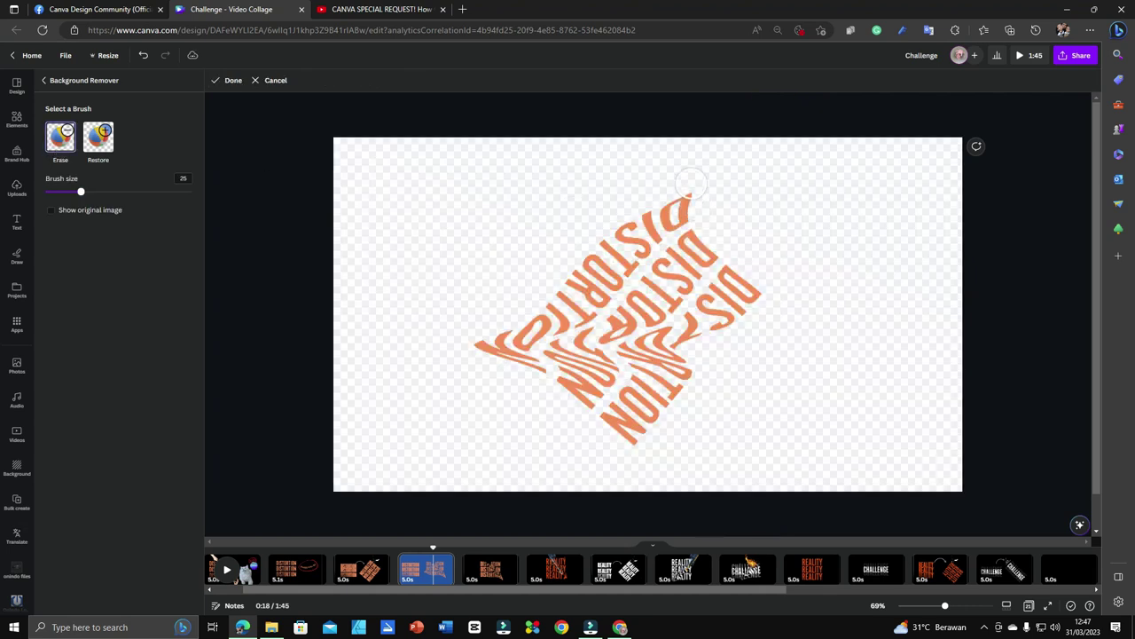
{"action": "mouse_move", "coordinate": [698, 180]}
{"action": "left_mouse_down"}
{"action": "mouse_move", "coordinate": [622, 218]}
{"action": "mouse_move", "coordinate": [643, 241]}
{"action": "mouse_move", "coordinate": [697, 201]}
{"action": "mouse_move", "coordinate": [655, 277]}
{"action": "mouse_move", "coordinate": [672, 296]}
{"action": "mouse_move", "coordinate": [720, 239]}
{"action": "mouse_move", "coordinate": [727, 266]}
{"action": "mouse_move", "coordinate": [715, 273]}
{"action": "mouse_move", "coordinate": [733, 287]}
{"action": "mouse_move", "coordinate": [783, 236]}
{"action": "mouse_move", "coordinate": [794, 305]}
{"action": "left_mouse_up"}
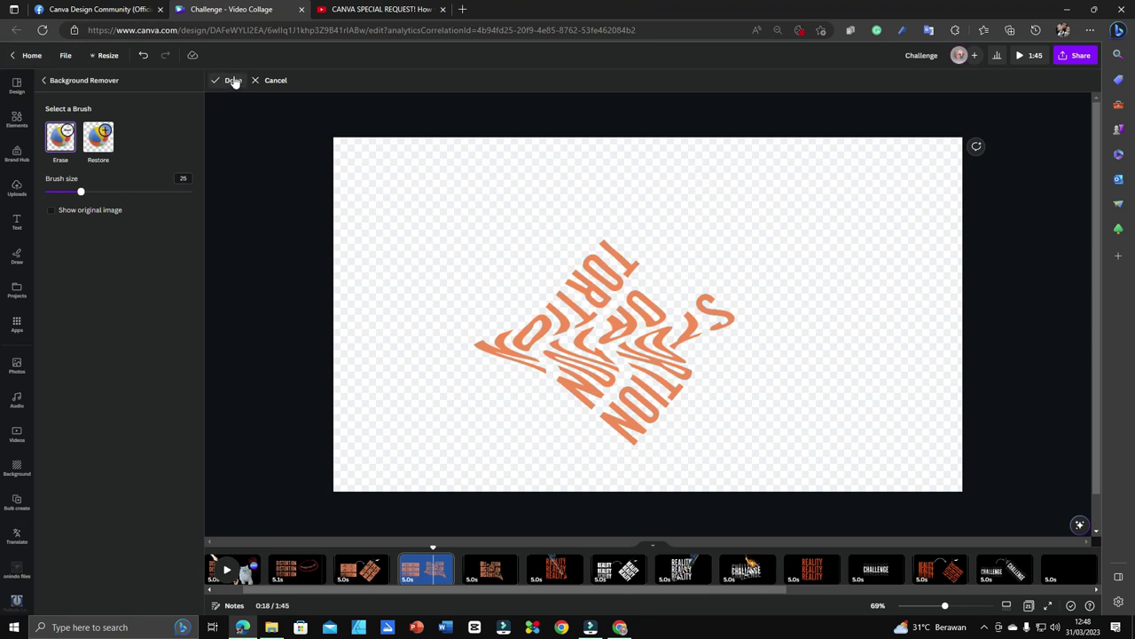
{"action": "left_click", "coordinate": [232, 80]}
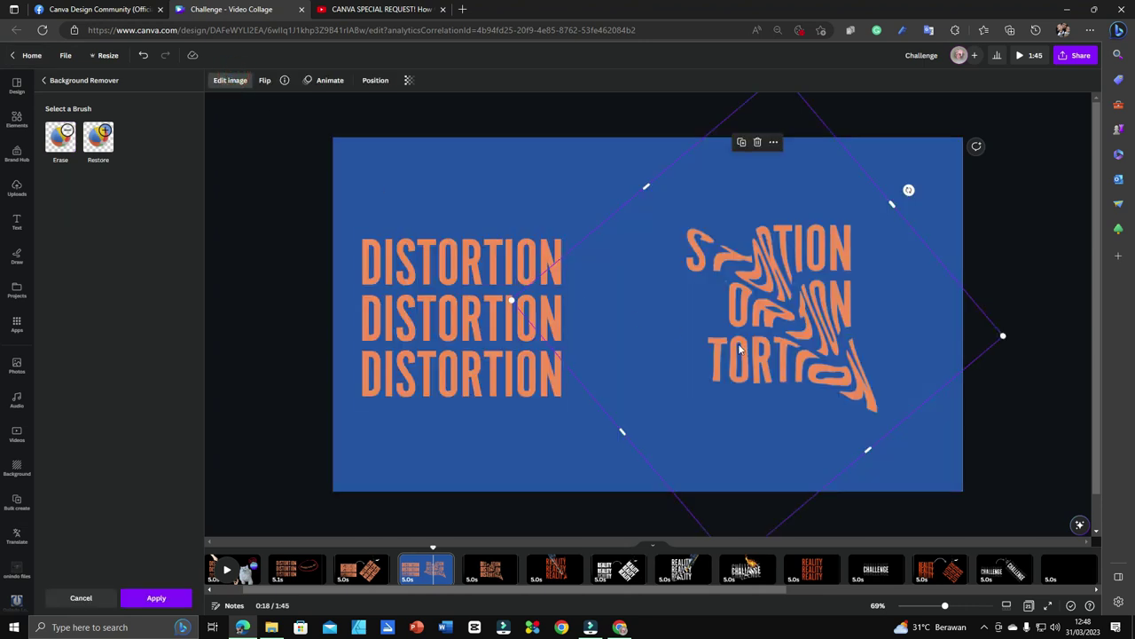
{"action": "left_click_drag", "start_coordinate": [788, 321], "coordinate": [758, 314]}
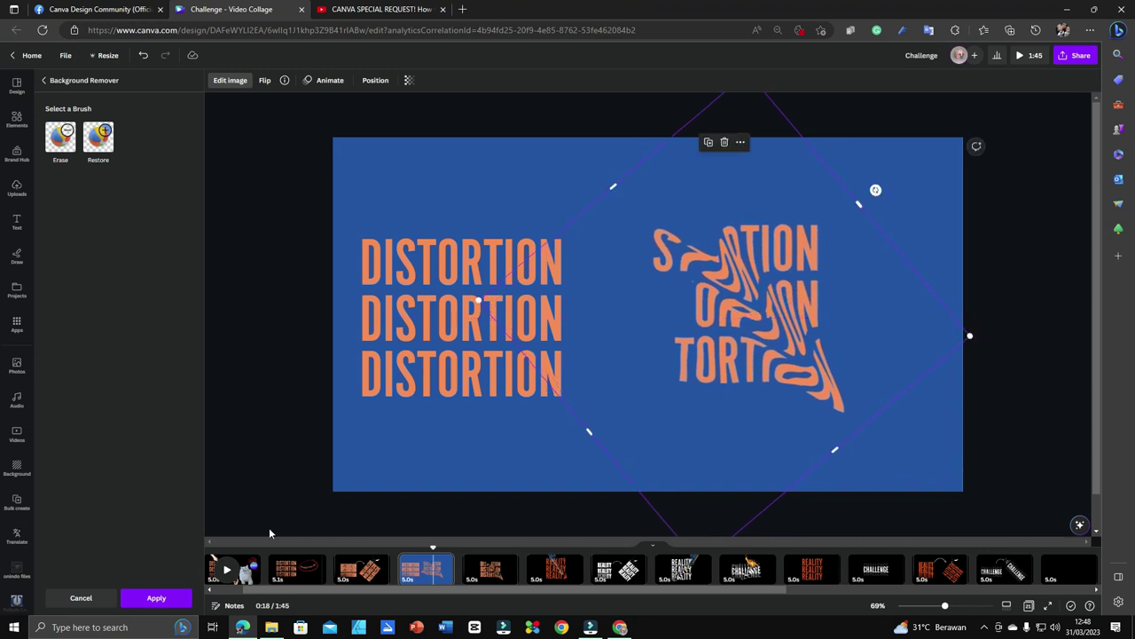
Step: Turn on Show original image for the Erase brush, apply the Background Remover edits, and shift the distorted image slightly down
{"action": "left_click", "coordinate": [59, 141]}
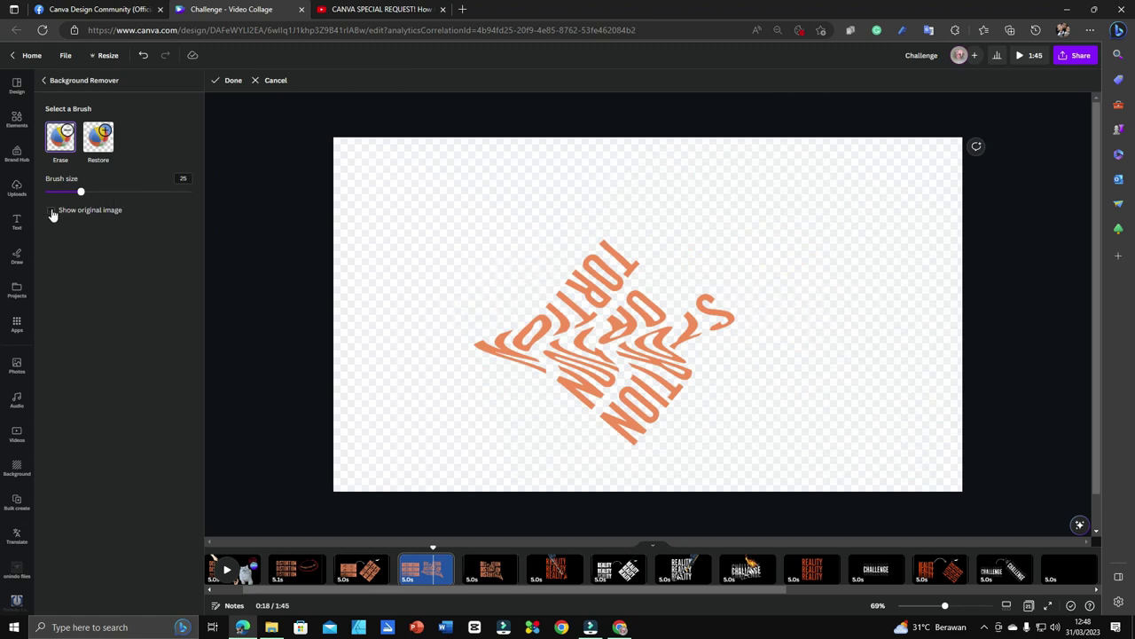
{"action": "left_click", "coordinate": [51, 211]}
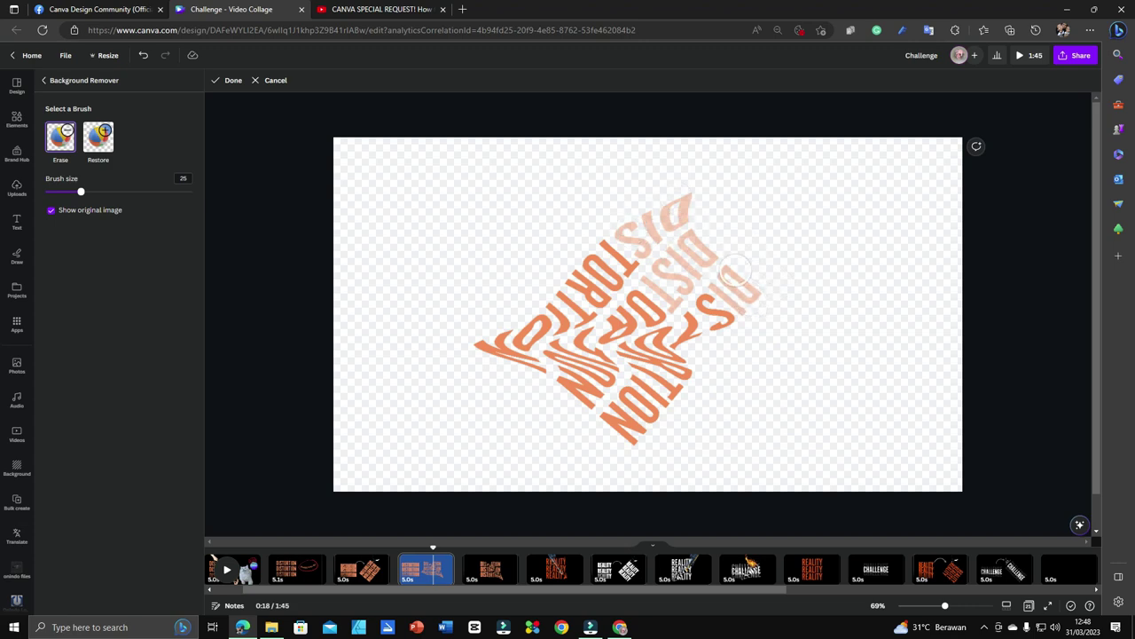
{"action": "key", "text": "Escape"}
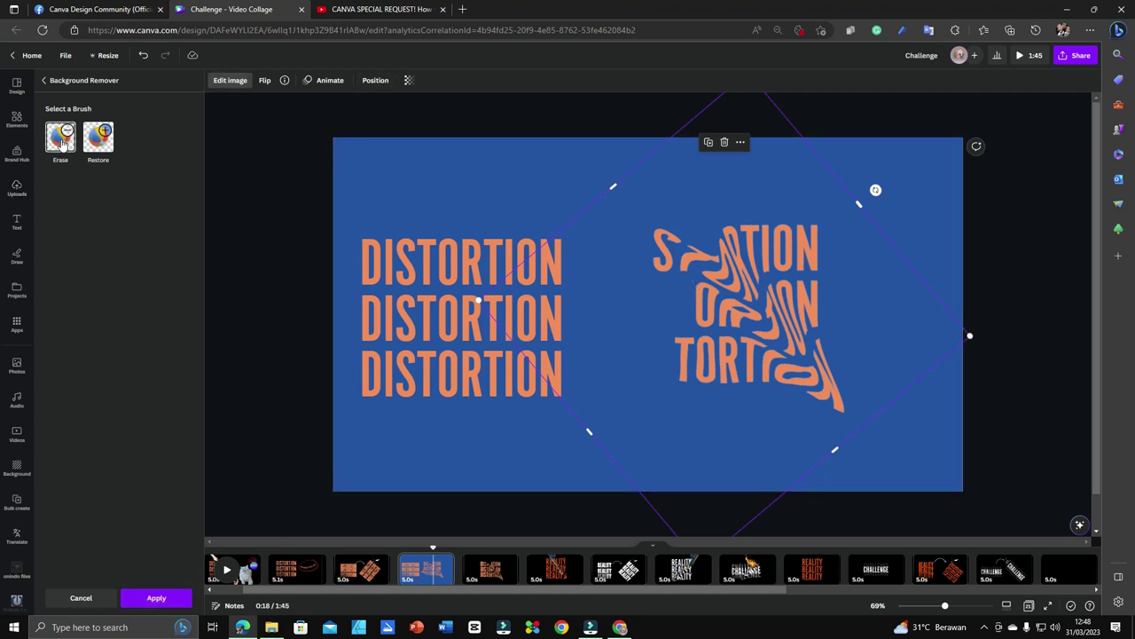
{"action": "left_click", "coordinate": [62, 142]}
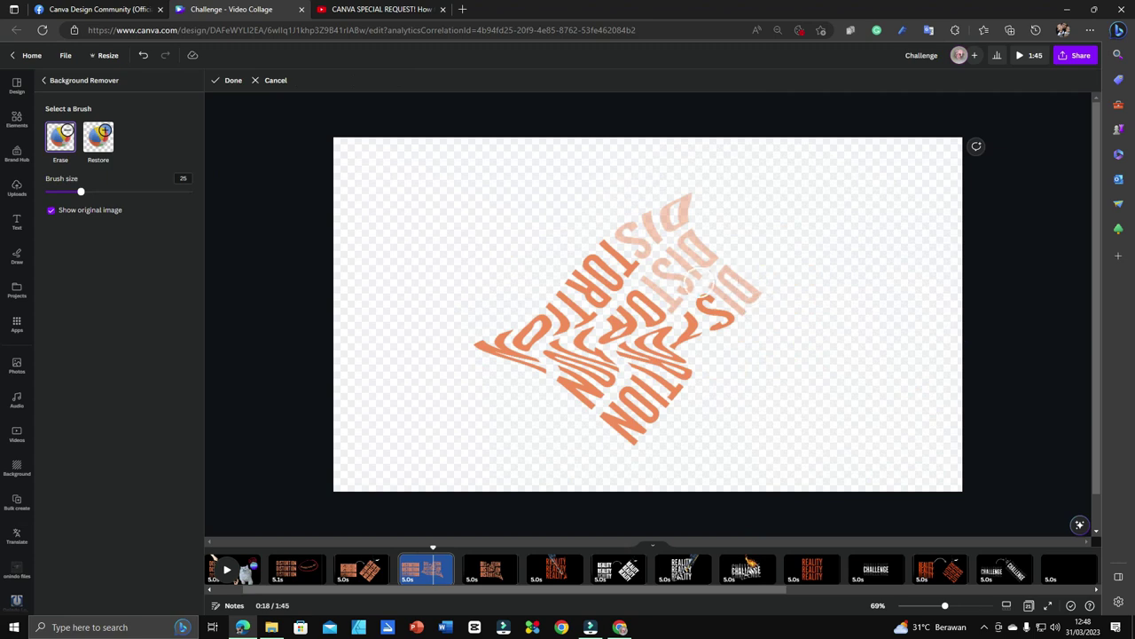
{"action": "left_click_drag", "start_coordinate": [81, 193], "coordinate": [65, 192]}
{"action": "left_click", "coordinate": [228, 80]}
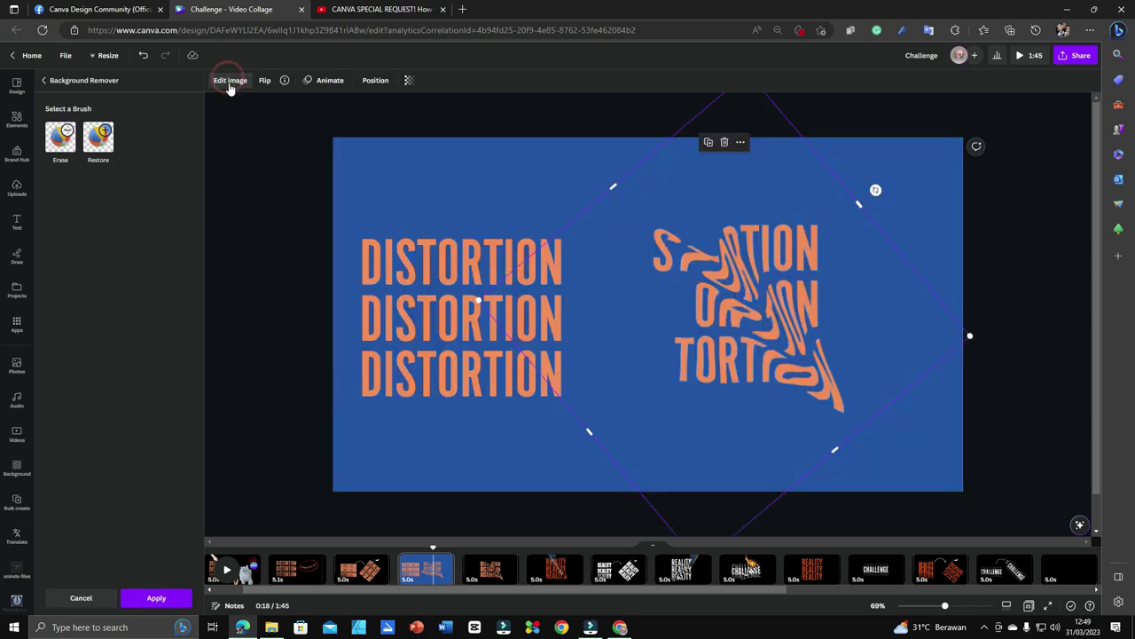
{"action": "left_click", "coordinate": [155, 598]}
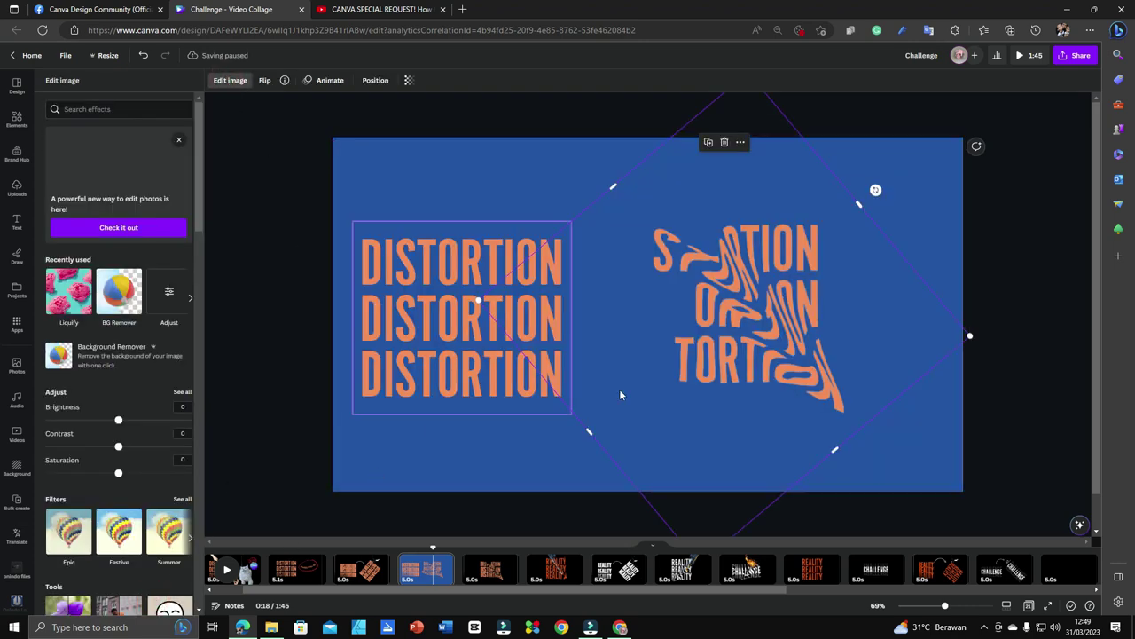
{"action": "mouse_move", "coordinate": [741, 359]}
{"action": "left_mouse_down"}
{"action": "mouse_move", "coordinate": [733, 362]}
{"action": "mouse_move", "coordinate": [751, 366]}
{"action": "left_mouse_up"}
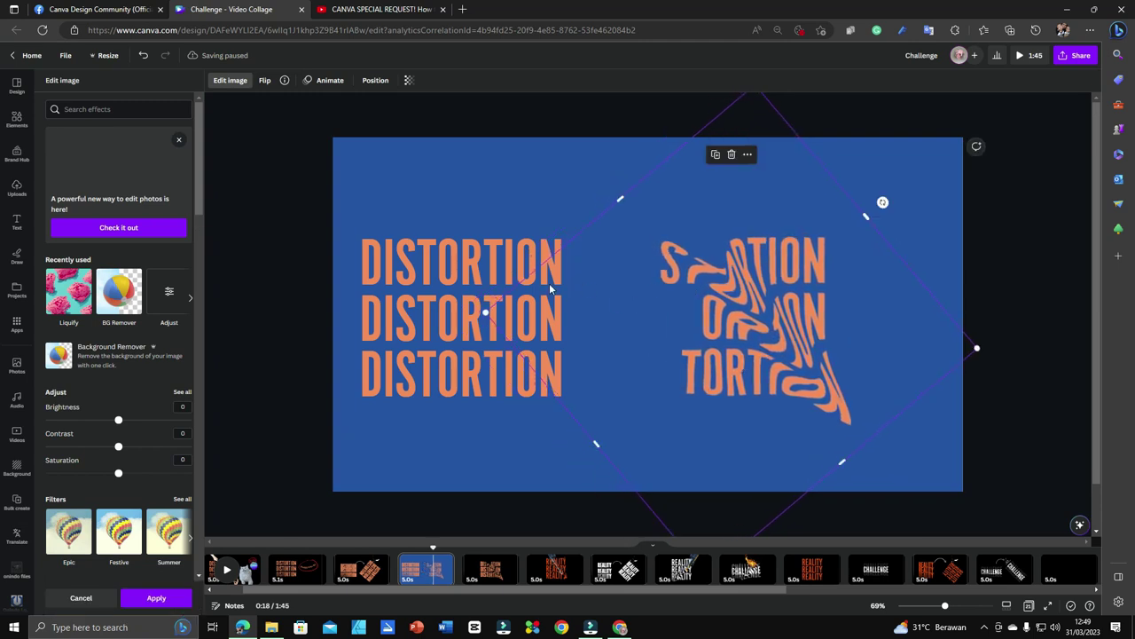
Step: Shorten the live text's first line to DI and place a separate copy of it before the S in the distorted image's first row
{"action": "left_click", "coordinate": [453, 300]}
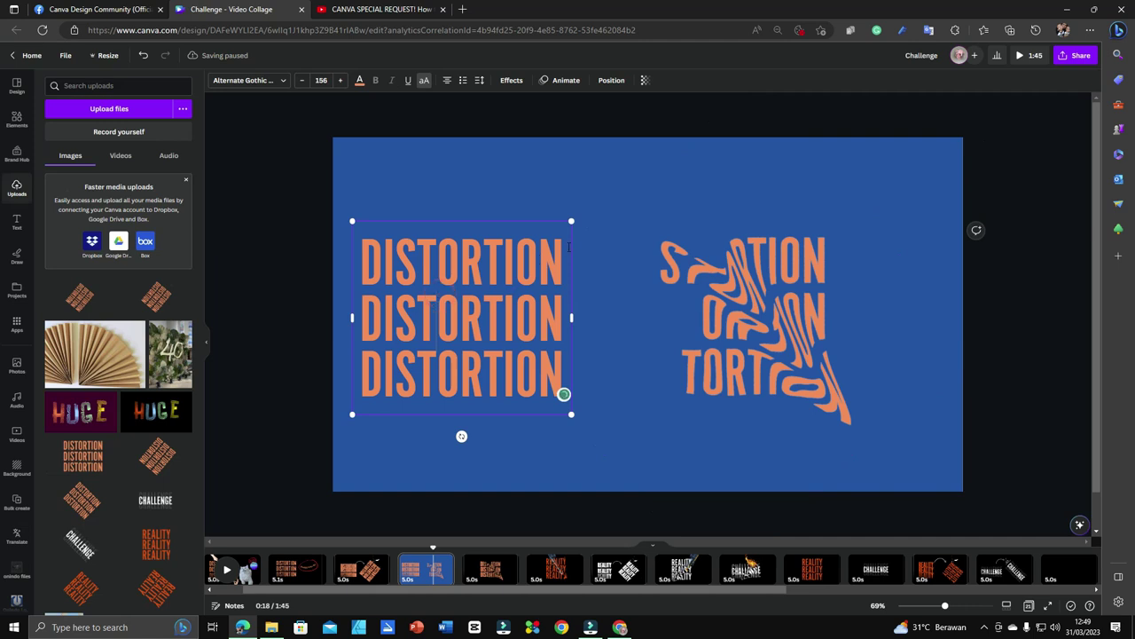
{"action": "left_click_drag", "start_coordinate": [559, 246], "coordinate": [396, 250]}
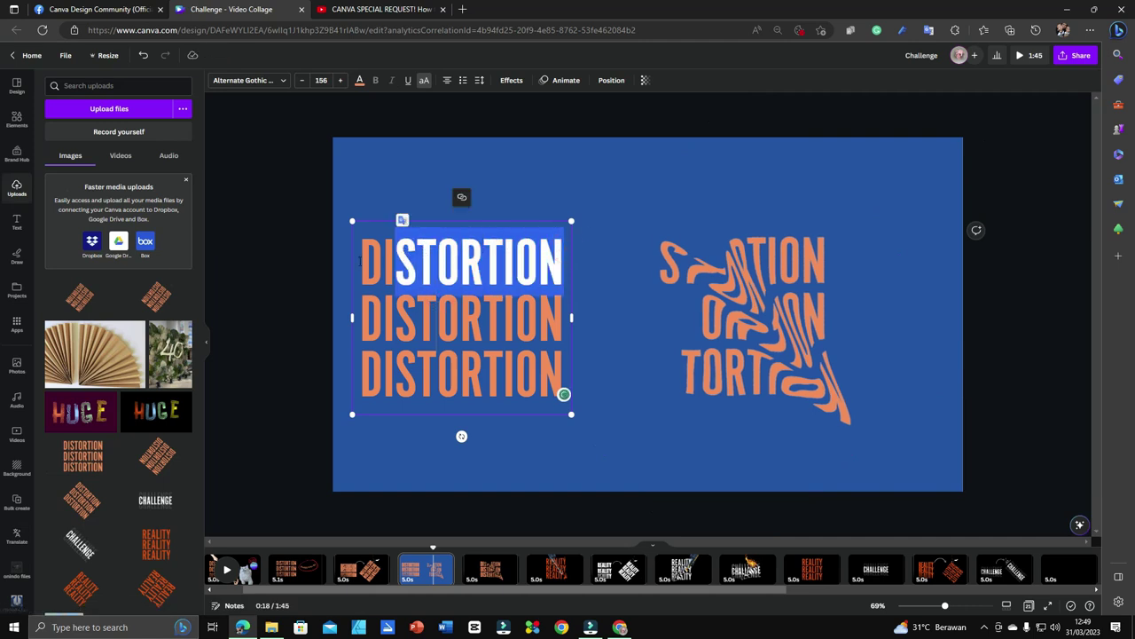
{"action": "key", "text": "Return"}
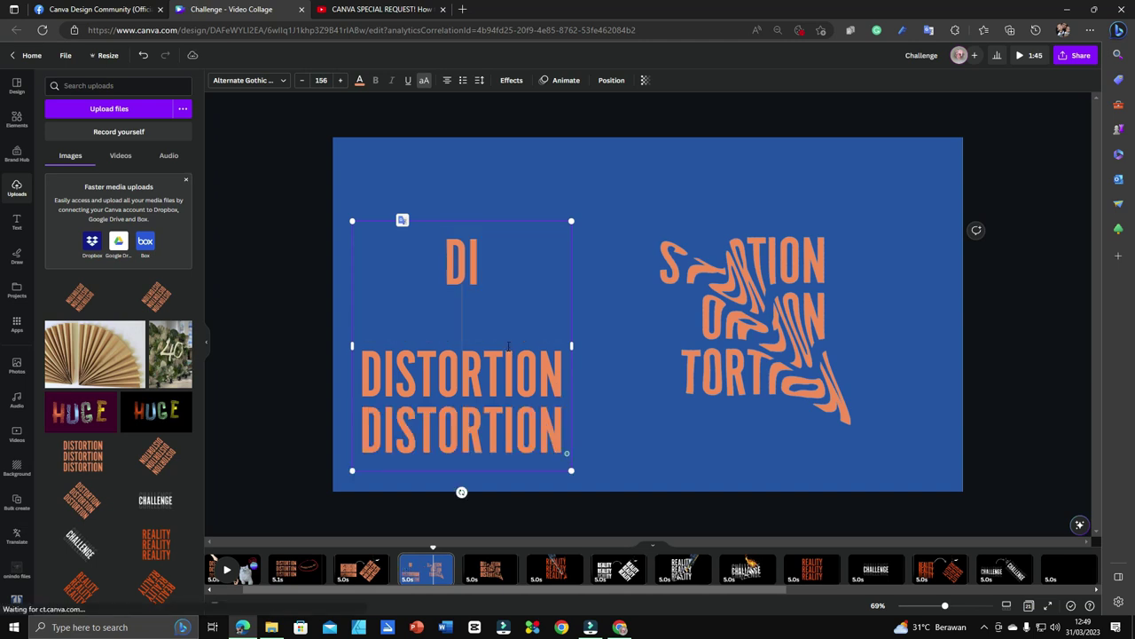
{"action": "left_click_drag", "start_coordinate": [493, 260], "coordinate": [435, 261]}
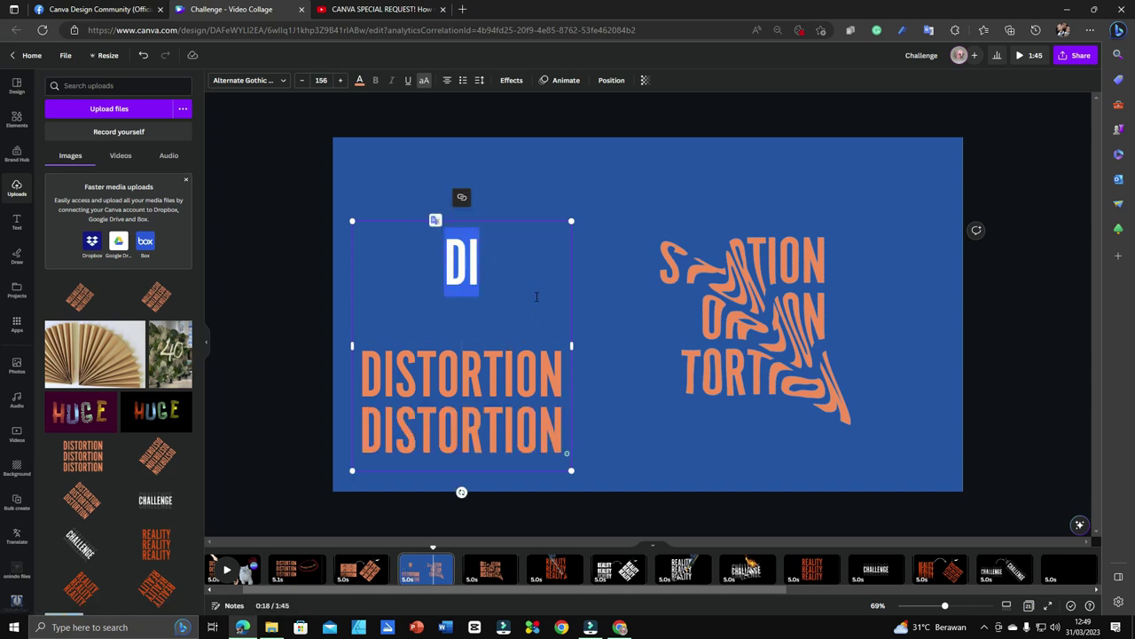
{"action": "key", "text": "ctrl+c"}
{"action": "left_click", "coordinate": [600, 184]}
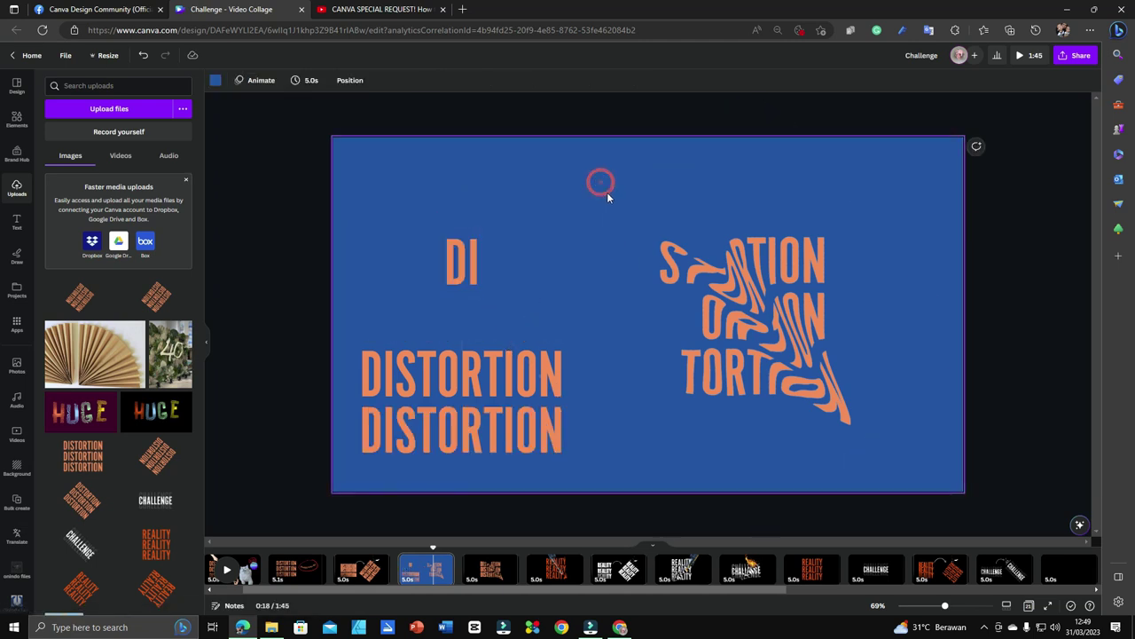
{"action": "key", "text": "ctrl+v"}
{"action": "left_click_drag", "start_coordinate": [652, 341], "coordinate": [641, 281]}
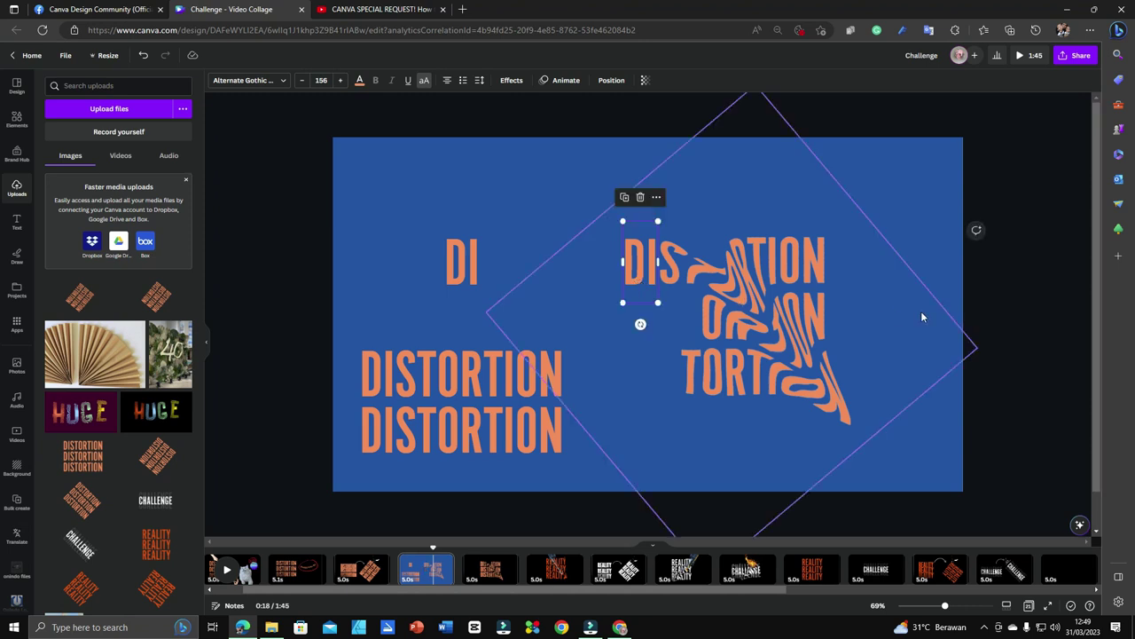
Step: Extend the live text's first line to DIST to match the letters missing from the distorted image's second row
{"action": "left_click", "coordinate": [451, 377]}
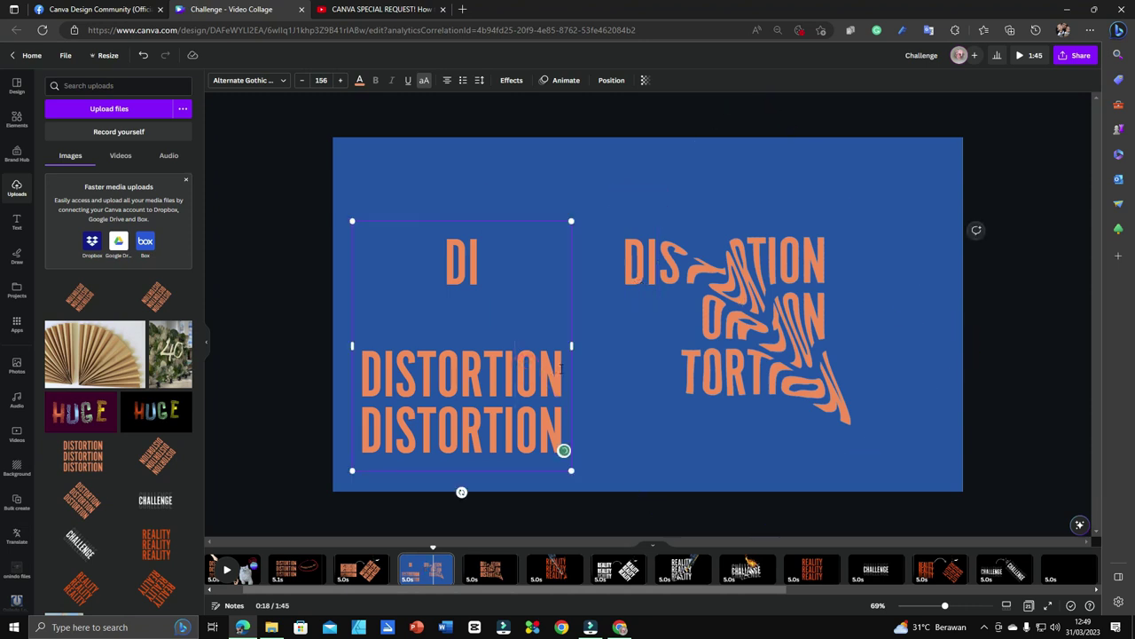
{"action": "left_click_drag", "start_coordinate": [561, 369], "coordinate": [458, 366]}
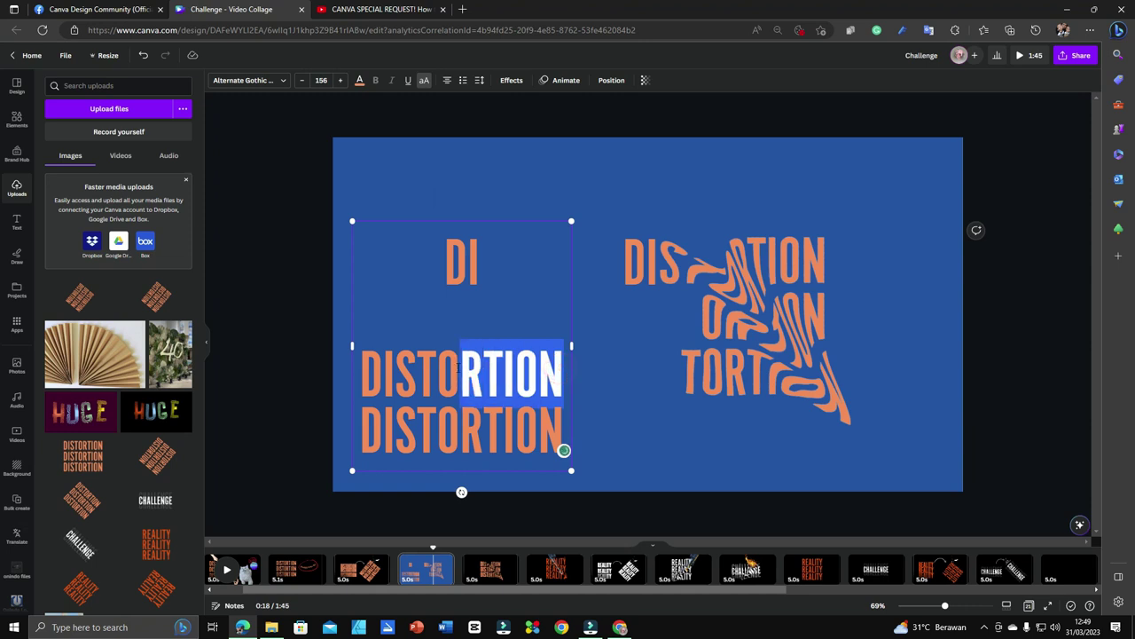
{"action": "left_click", "coordinate": [482, 264]}
{"action": "type", "text": "ST"}
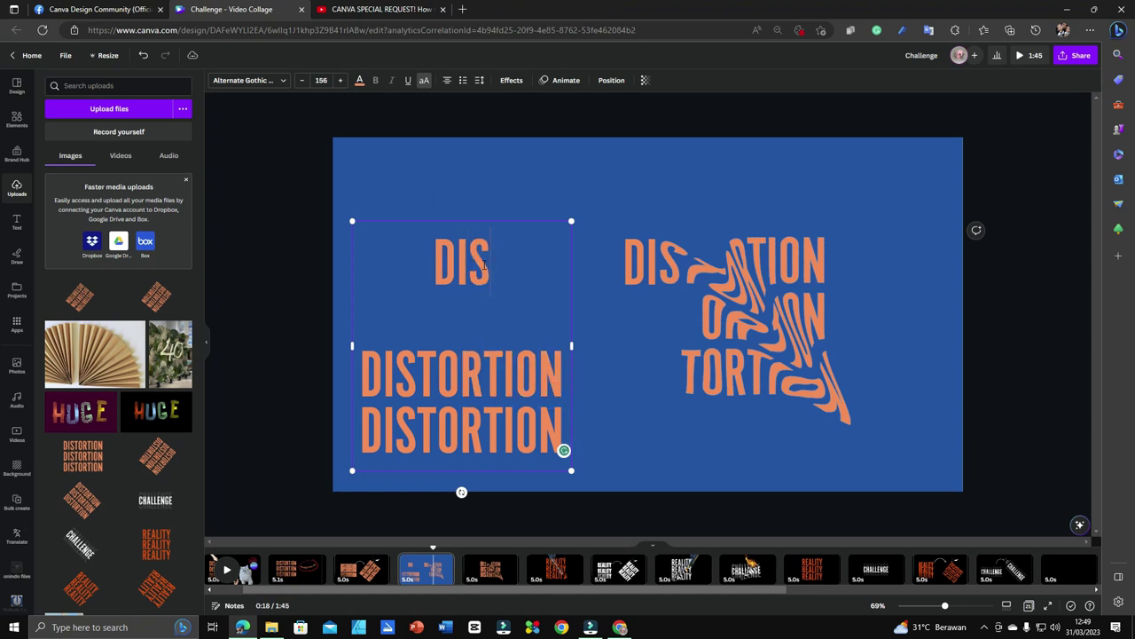
Step: Place a separate copy of DIST before the distorted image's second row, aligned with the DI text above it
{"action": "double_click", "coordinate": [439, 277]}
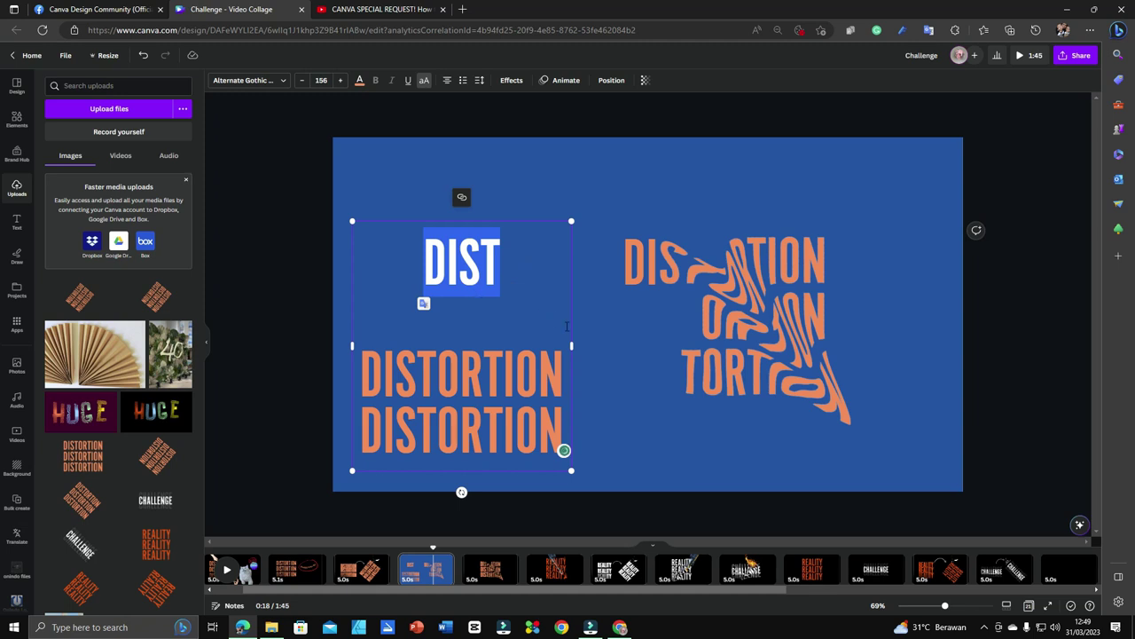
{"action": "left_click", "coordinate": [636, 362]}
{"action": "key", "text": "ctrl+v"}
{"action": "left_click", "coordinate": [668, 381]}
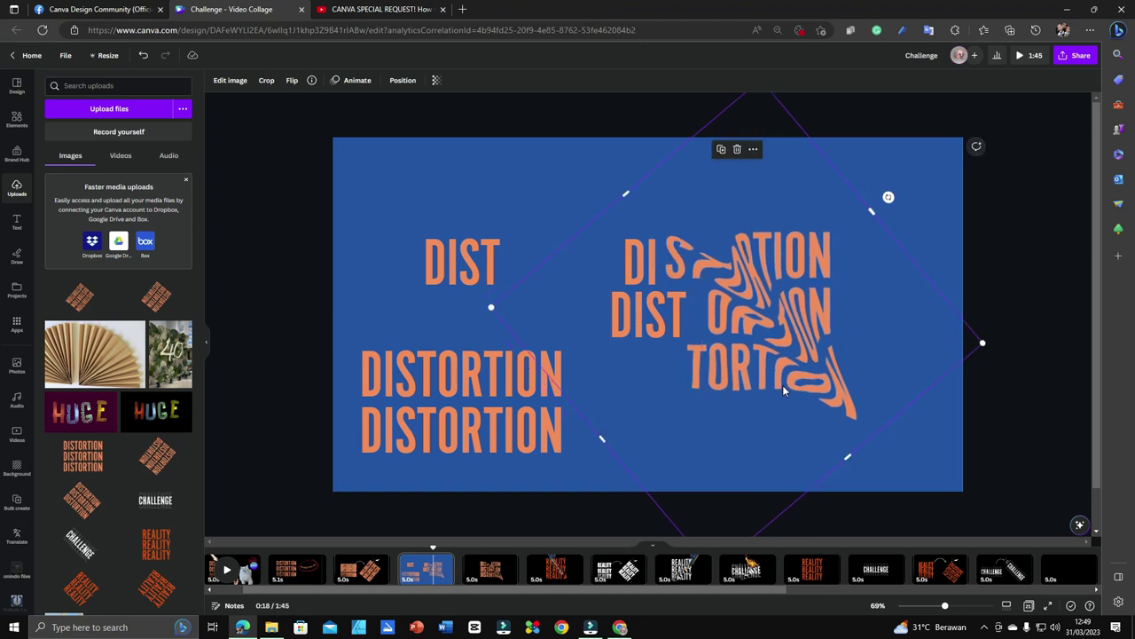
{"action": "left_click", "coordinate": [631, 325]}
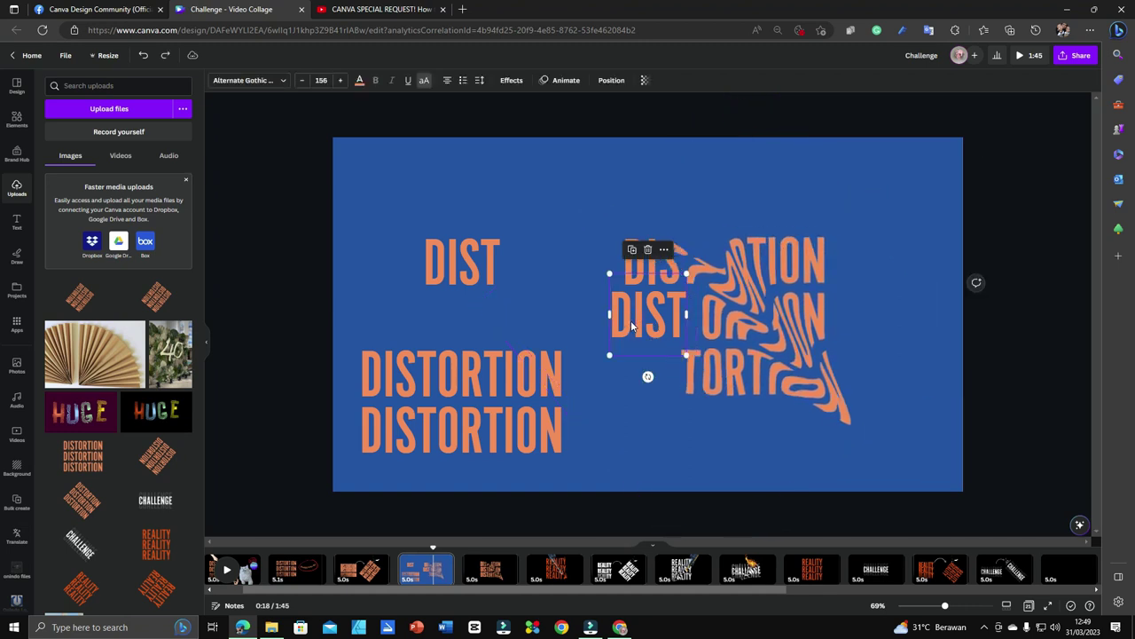
{"action": "left_click_drag", "start_coordinate": [632, 325], "coordinate": [634, 328]}
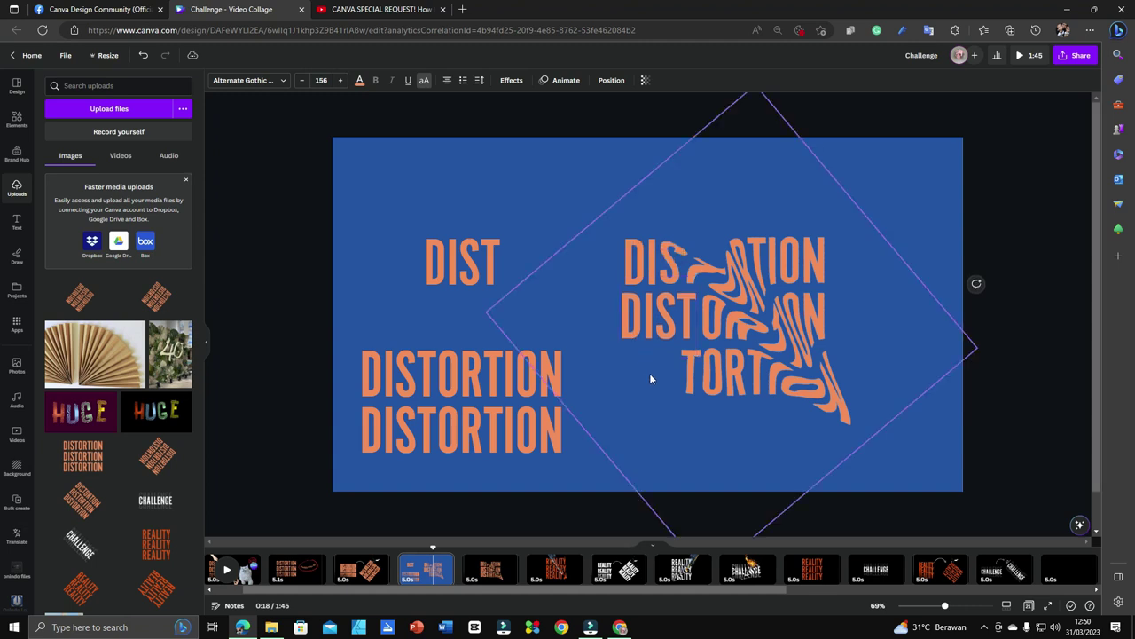
{"action": "key", "text": "ctrl+z"}
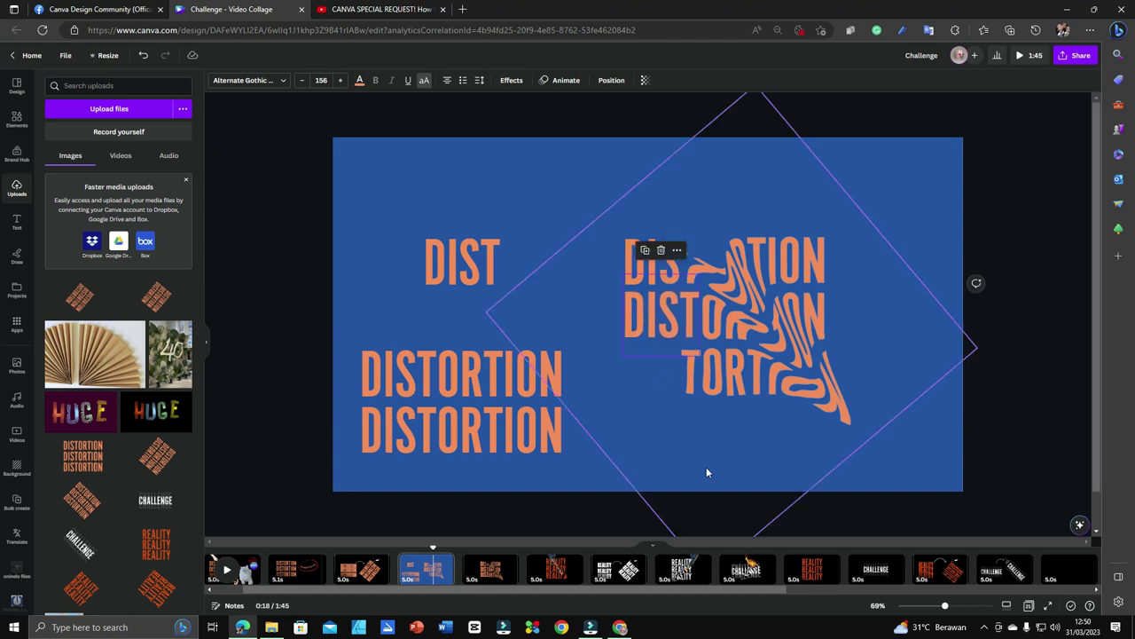
Step: Shorten the live text's first line to DIS to match the letters missing from the distorted image's third row
{"action": "left_click", "coordinate": [462, 267]}
{"action": "mouse_move", "coordinate": [443, 268]}
{"action": "left_mouse_down"}
{"action": "mouse_move", "coordinate": [516, 266]}
{"action": "mouse_move", "coordinate": [431, 270]}
{"action": "left_mouse_up"}
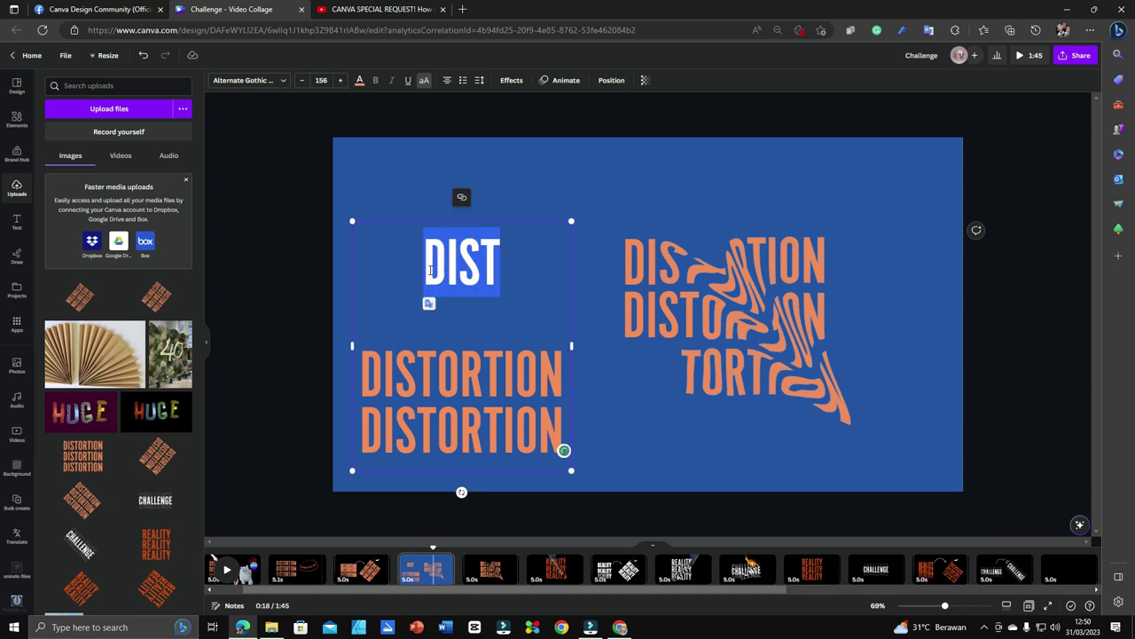
{"action": "key", "text": "Right"}
{"action": "key", "text": "BackSpace"}
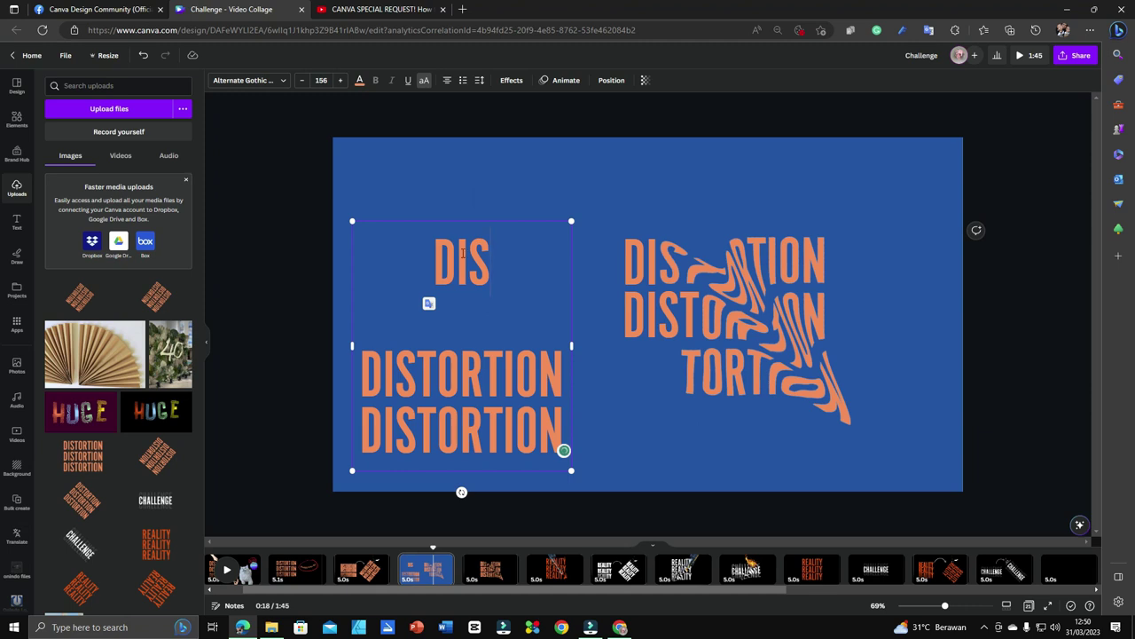
Step: Place a separate copy of DIS before the distorted image's third row, and move the assembled three-row text to the page's center
{"action": "left_click_drag", "start_coordinate": [500, 250], "coordinate": [434, 257]}
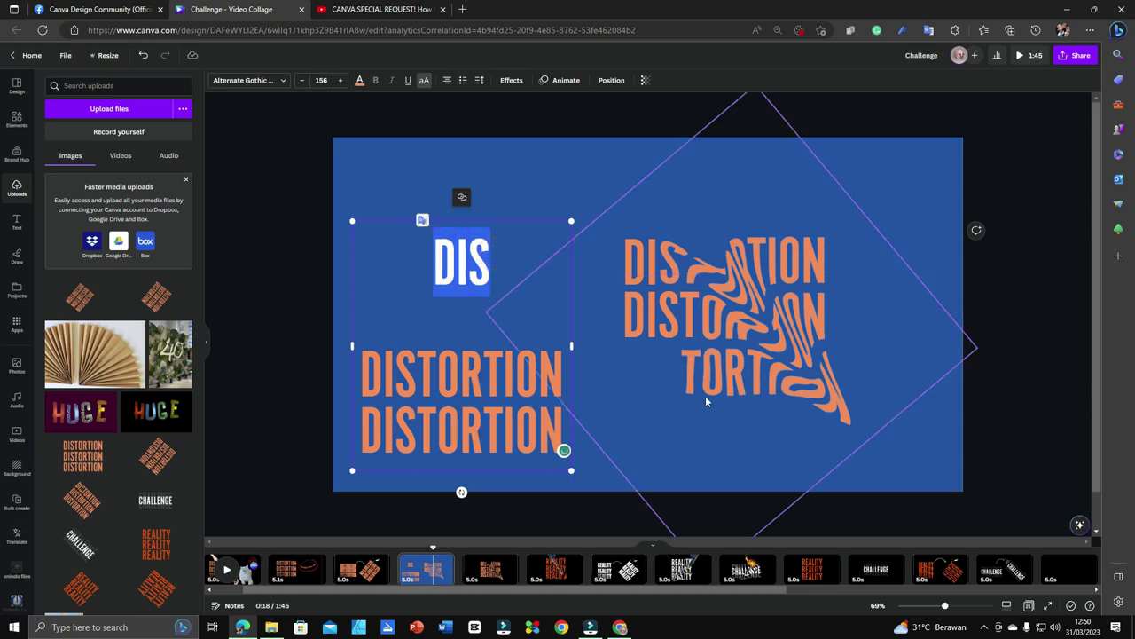
{"action": "left_click", "coordinate": [671, 402]}
{"action": "key", "text": "ctrl+v"}
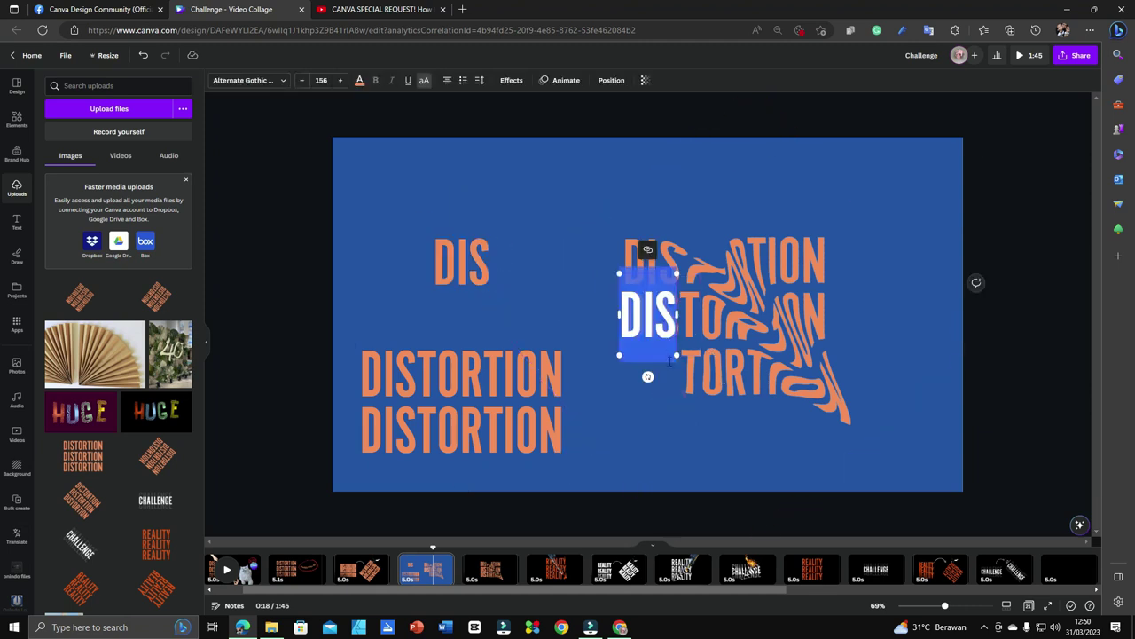
{"action": "left_click_drag", "start_coordinate": [661, 366], "coordinate": [720, 364]}
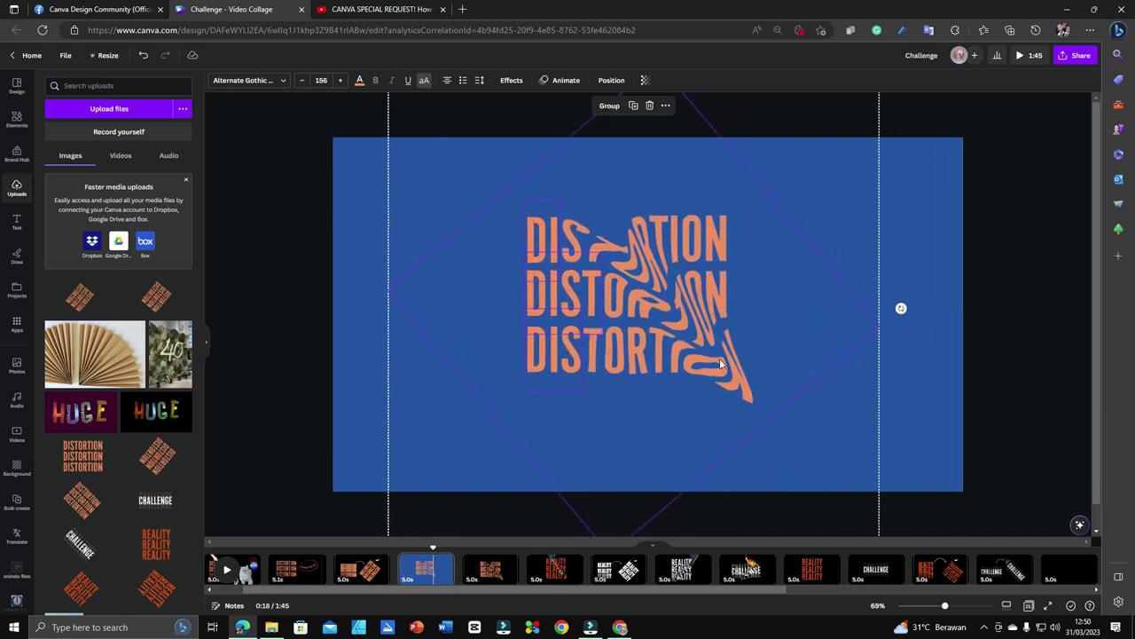